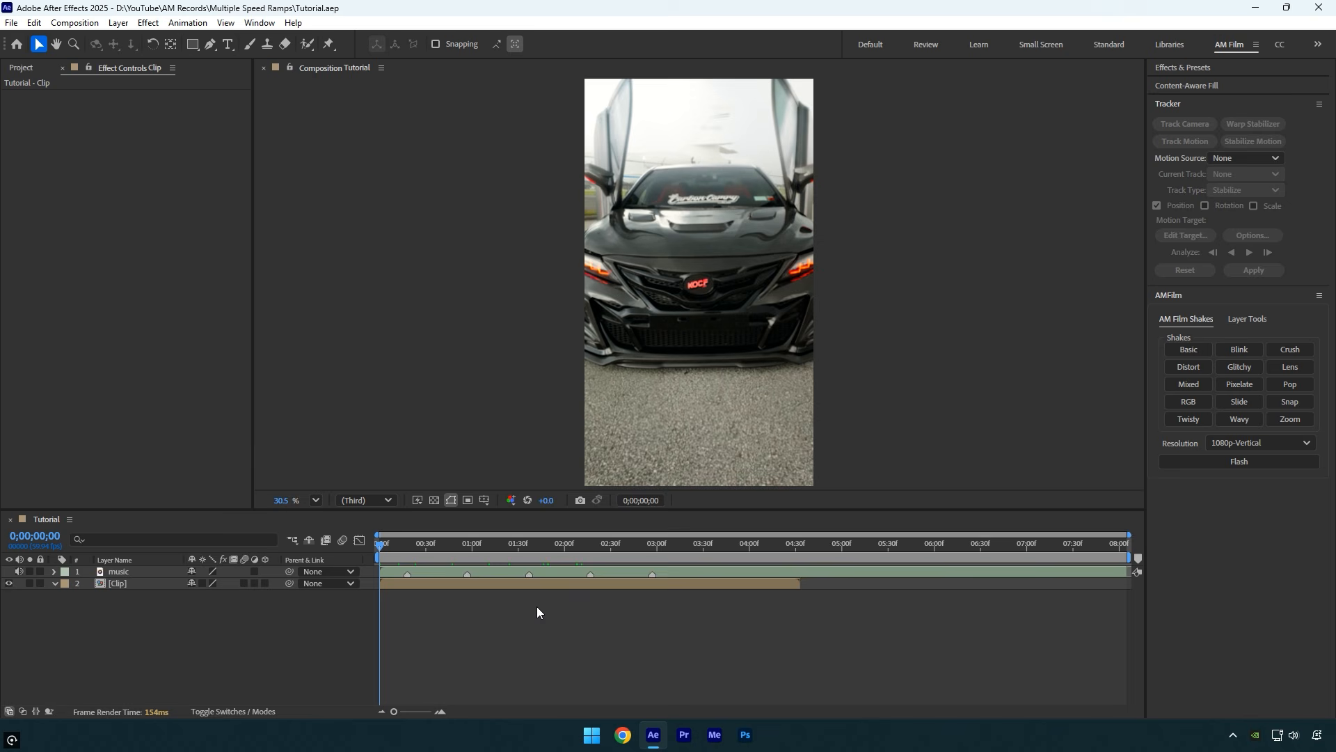
# Add a beat marker to the music layer at 0;00;03;26, using its audio waveform as a guide
pyautogui.click(502, 575)
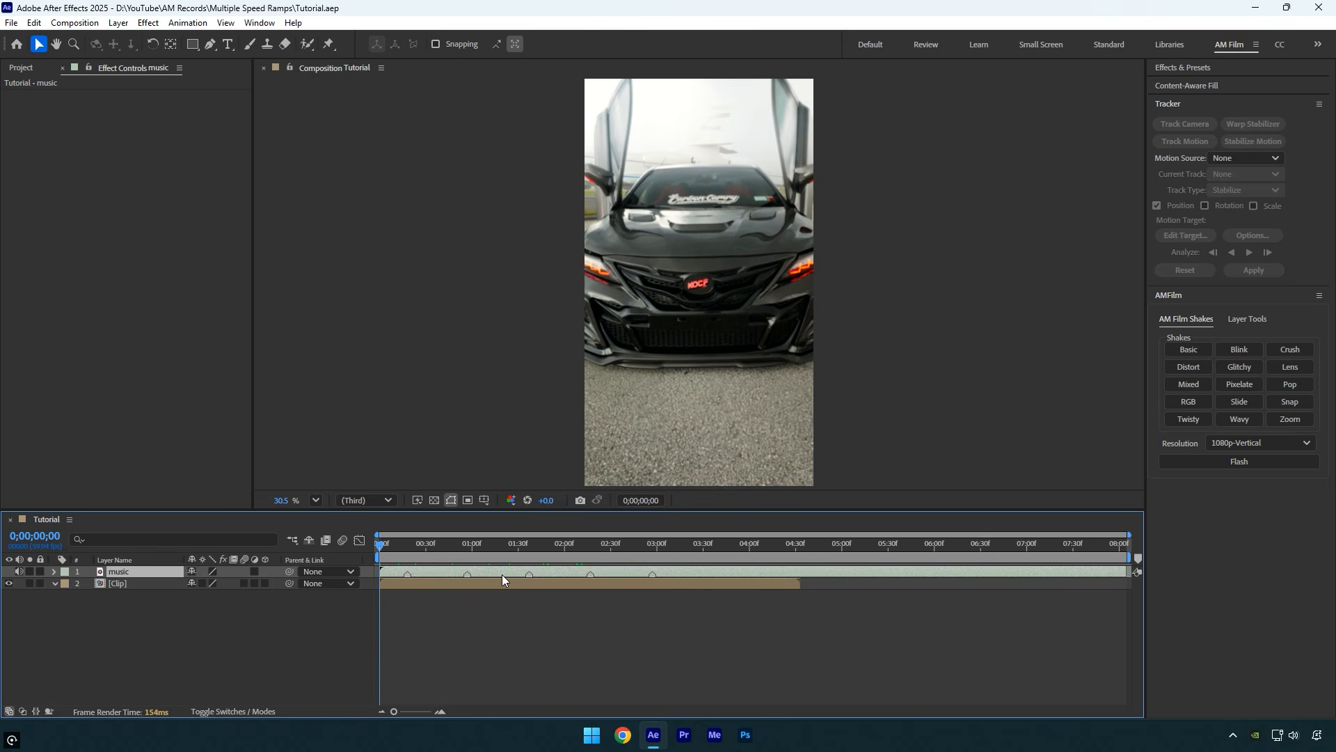
pyautogui.press('l')
pyautogui.press('l')
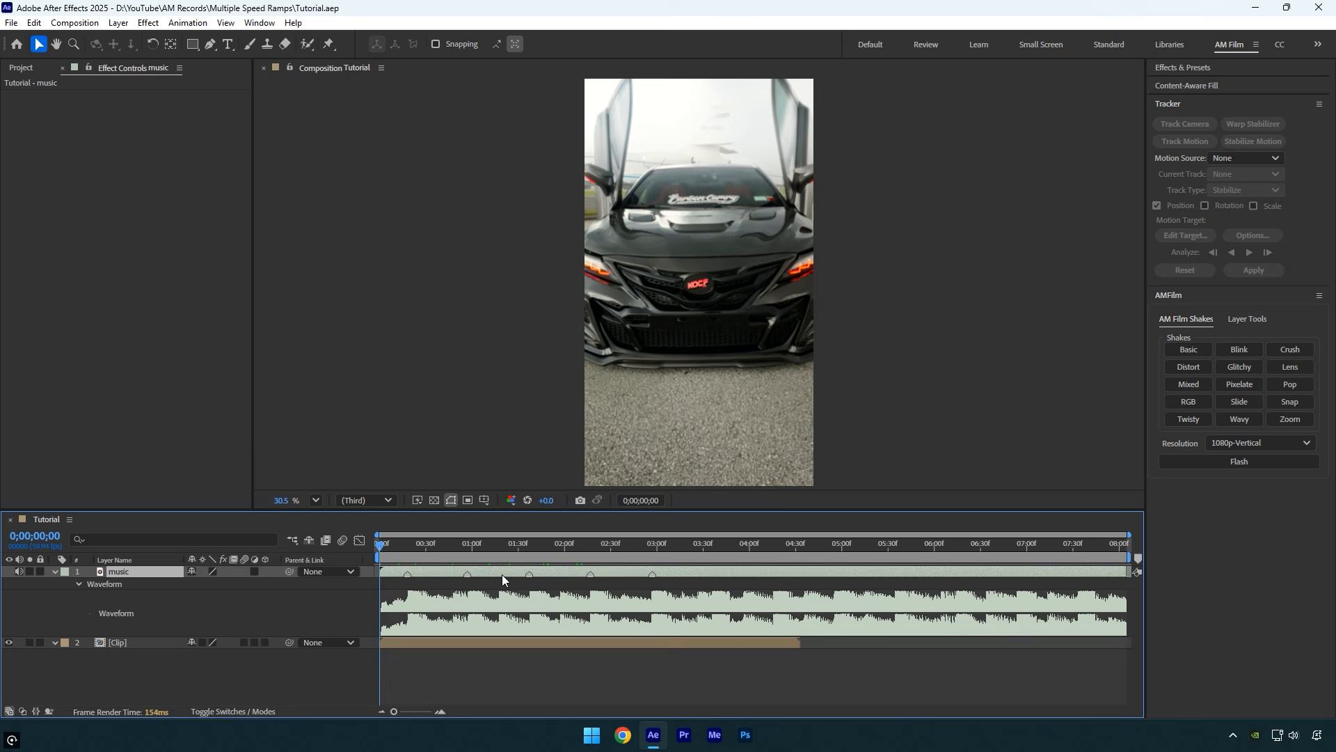
pyautogui.moveTo(408, 546); pyautogui.dragTo(696, 548)
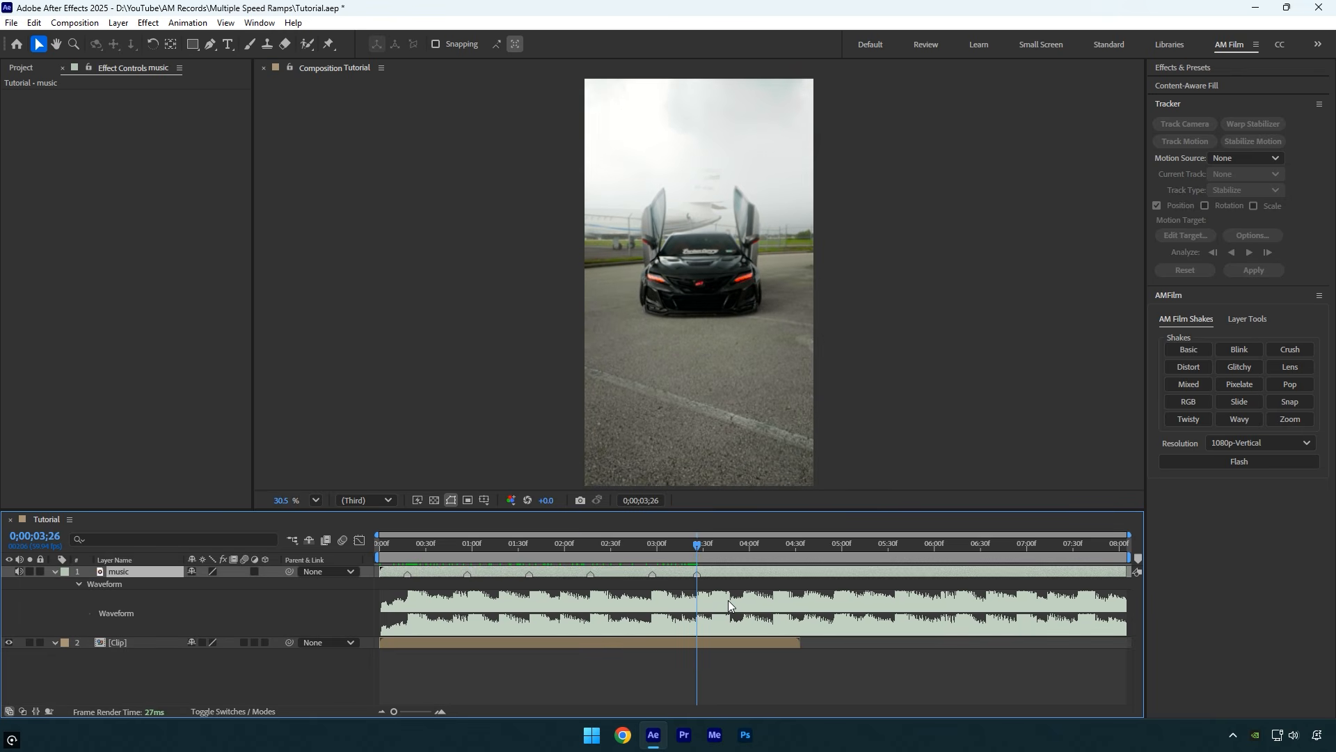
pyautogui.press('KP_Multiply')
pyautogui.press('l')
pyautogui.press('l')
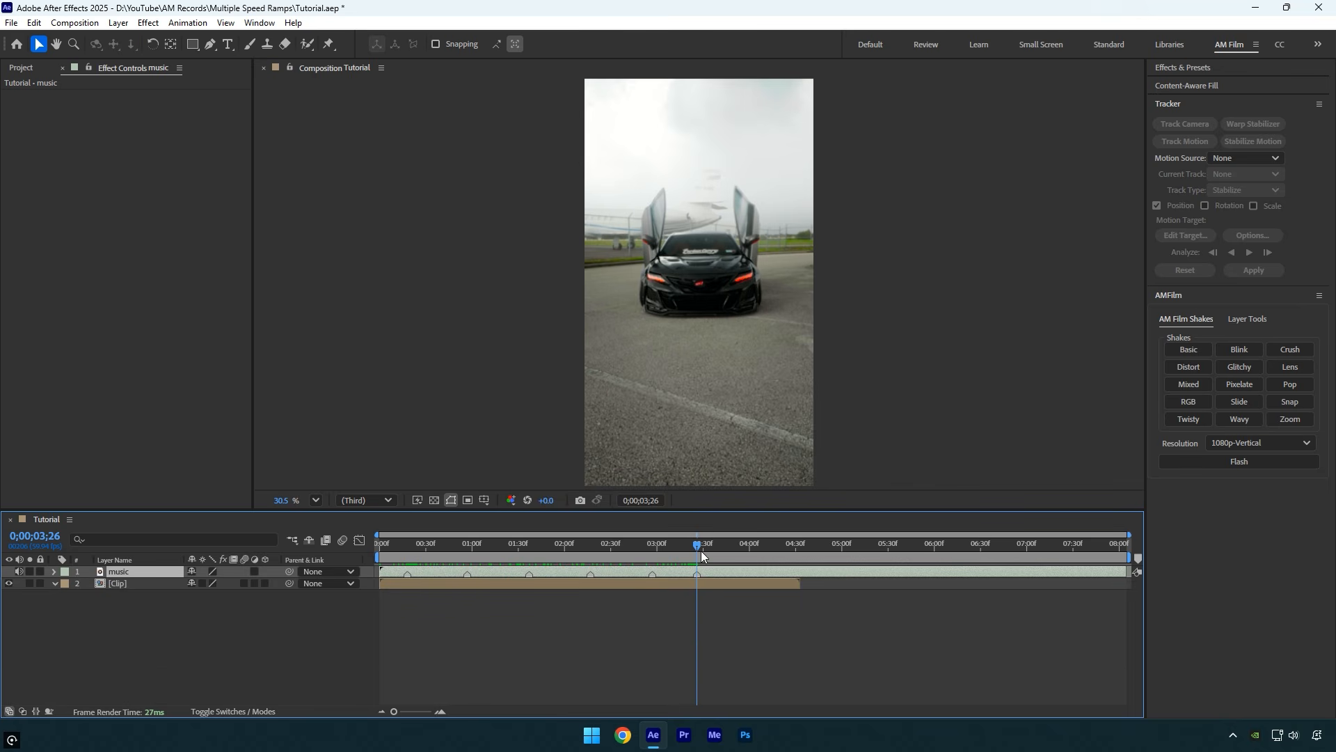
# Enable time remapping on the Clip layer and set its Time Remap value at the composition start to 0;00;00;22
pyautogui.moveTo(698, 548); pyautogui.dragTo(364, 558)
pyautogui.click(398, 585)
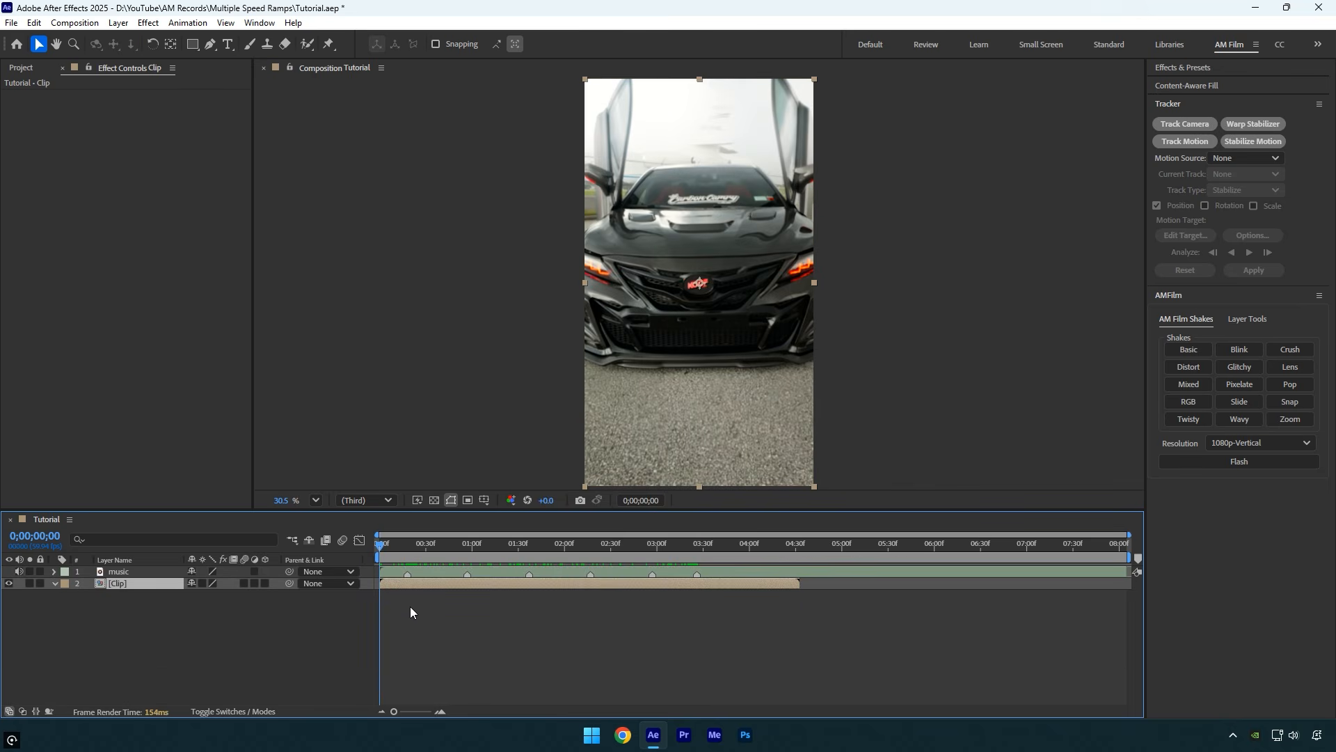
pyautogui.rightClick(394, 585)
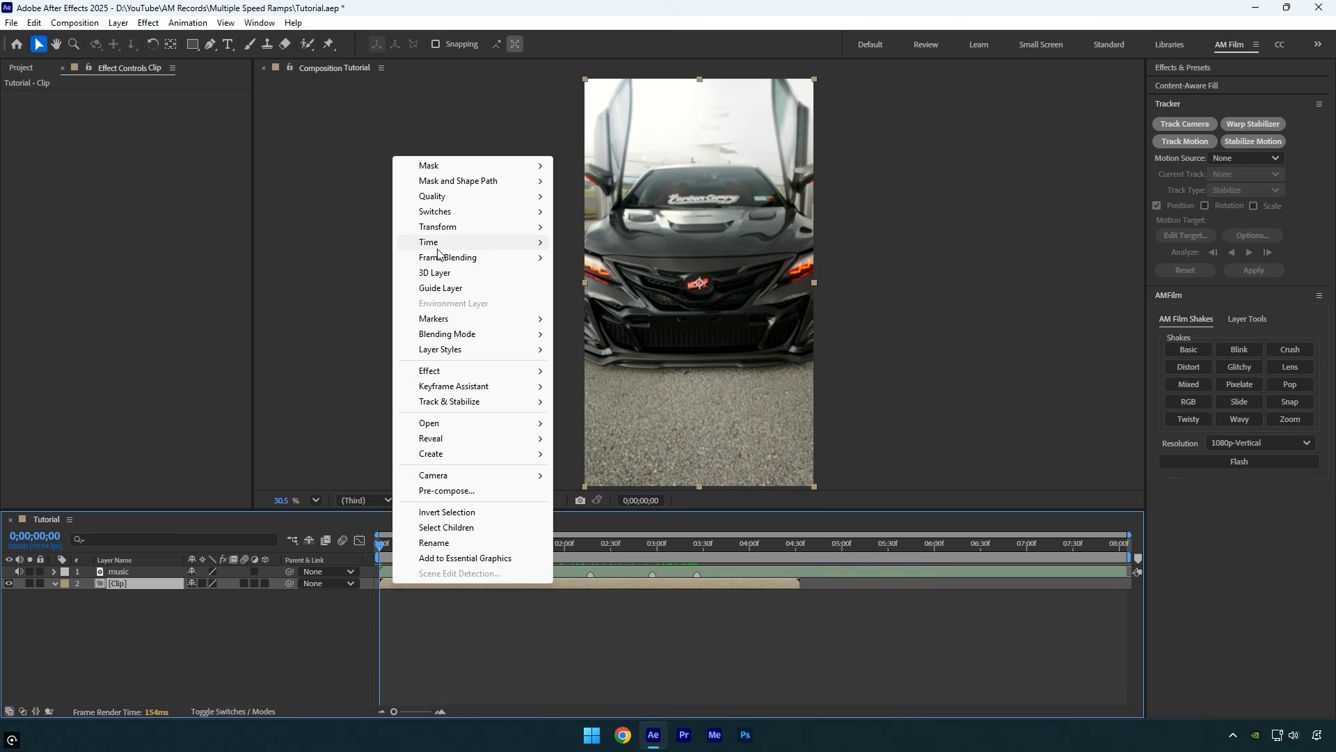
pyautogui.moveTo(542, 243)
pyautogui.click(591, 243)
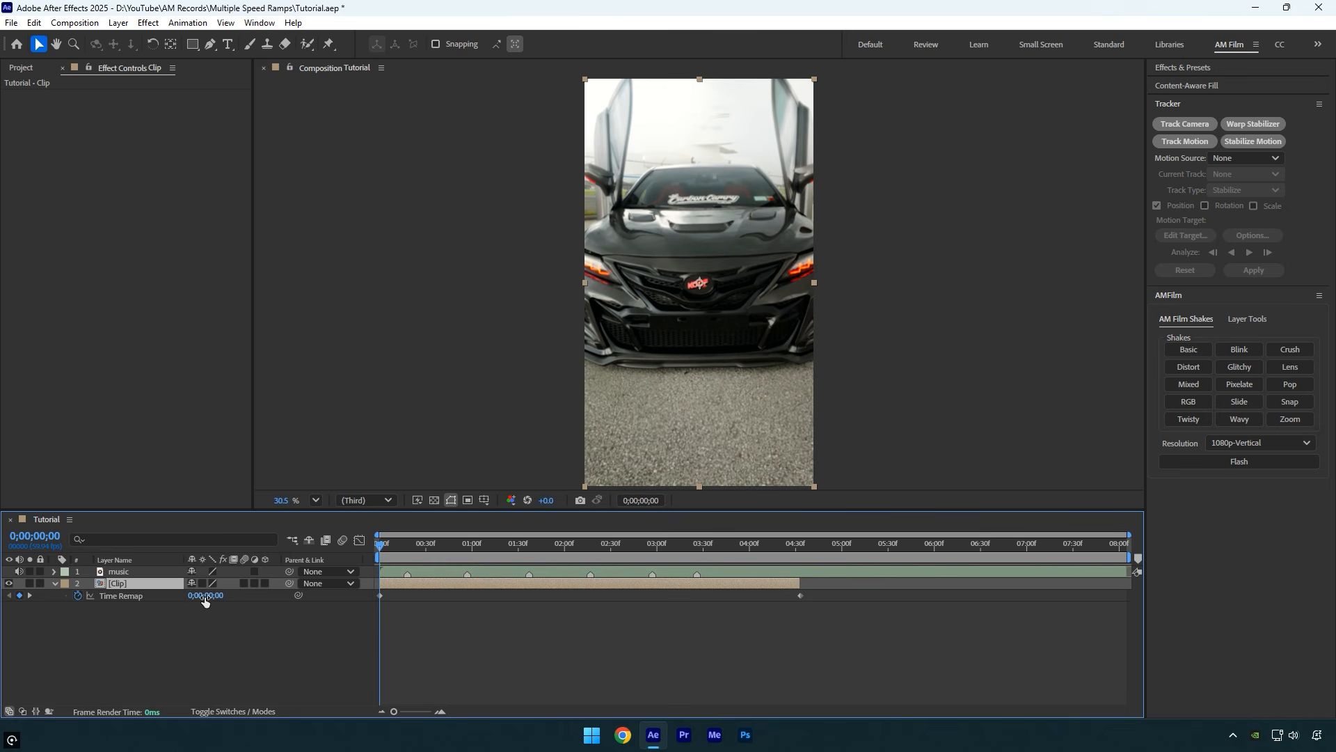
pyautogui.moveTo(205, 595); pyautogui.dragTo(217, 594)
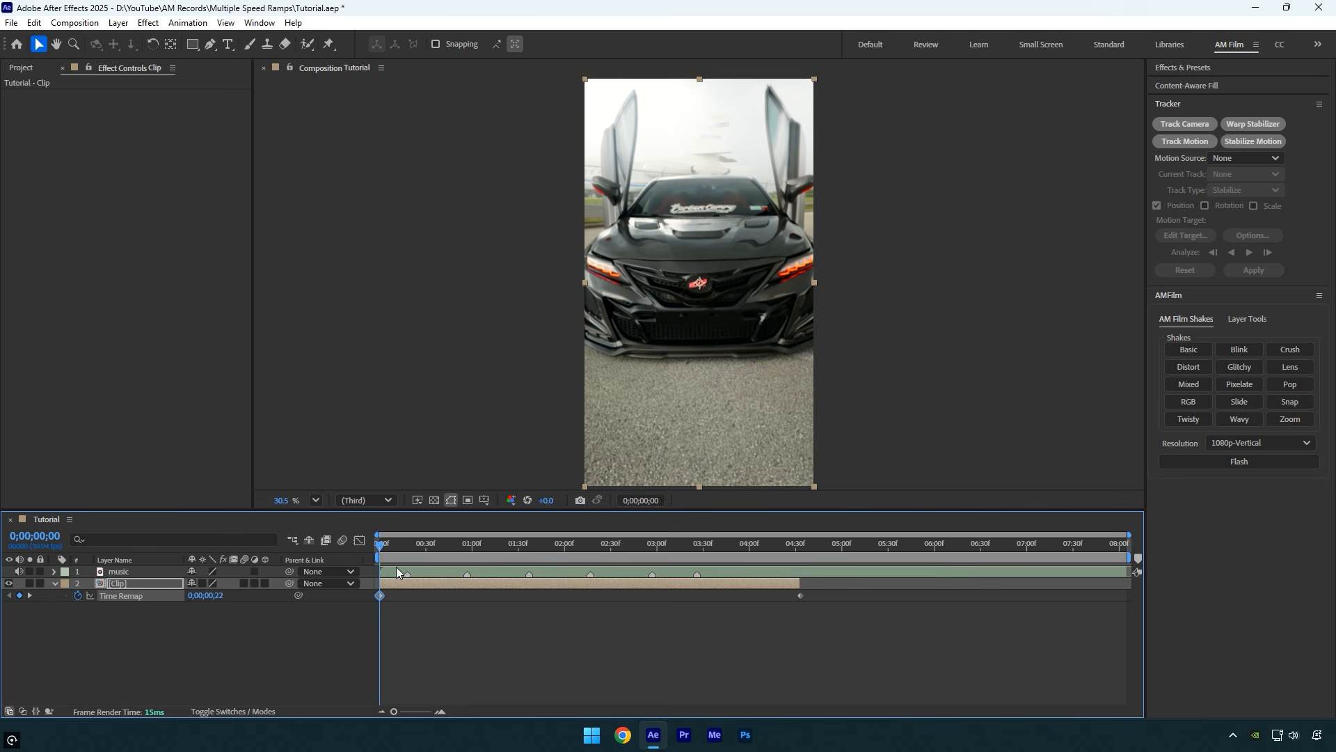
# Add Time Remap keyframes of 0;00;02;38 at 0;00;00;38, 0;00;00;00 at 0;00;01;18, and 0;00;02;21 at 0;00;01;58
pyautogui.moveTo(380, 544); pyautogui.dragTo(440, 543)
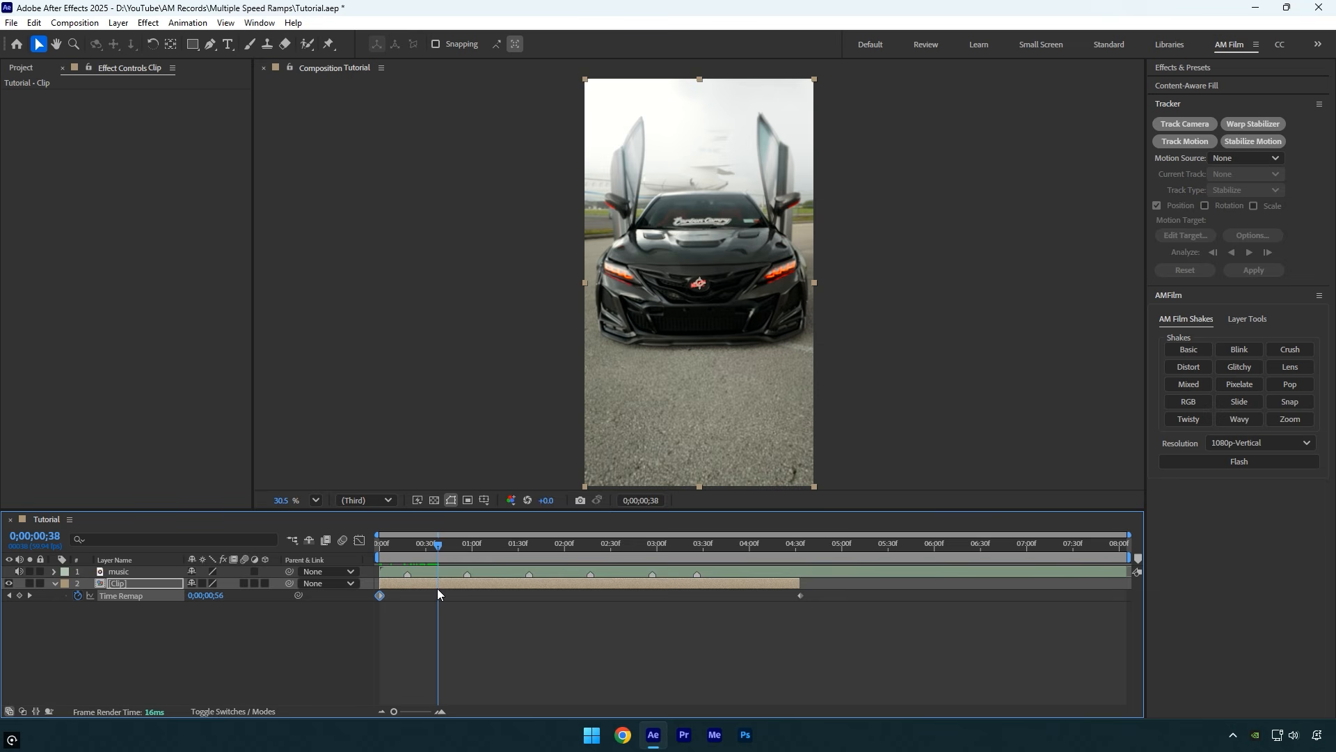
pyautogui.moveTo(209, 596); pyautogui.dragTo(271, 599)
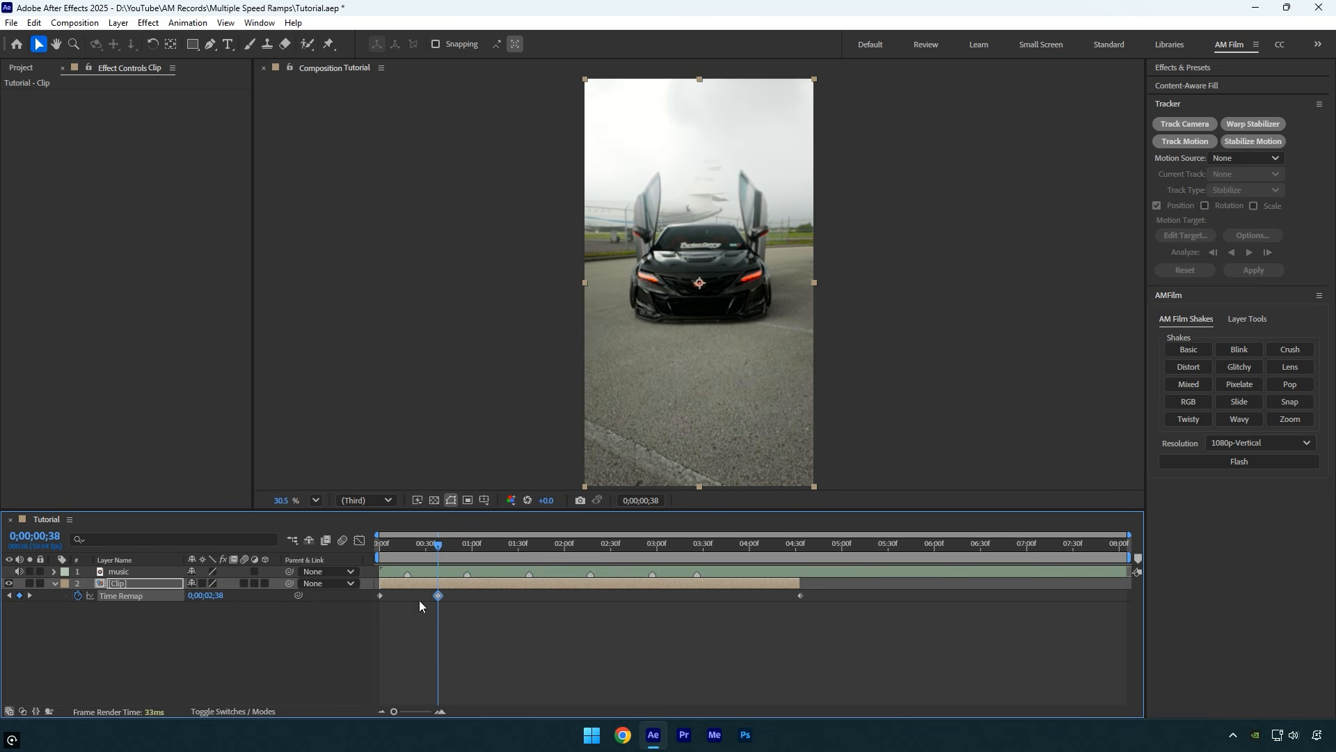
pyautogui.moveTo(439, 552); pyautogui.dragTo(502, 555)
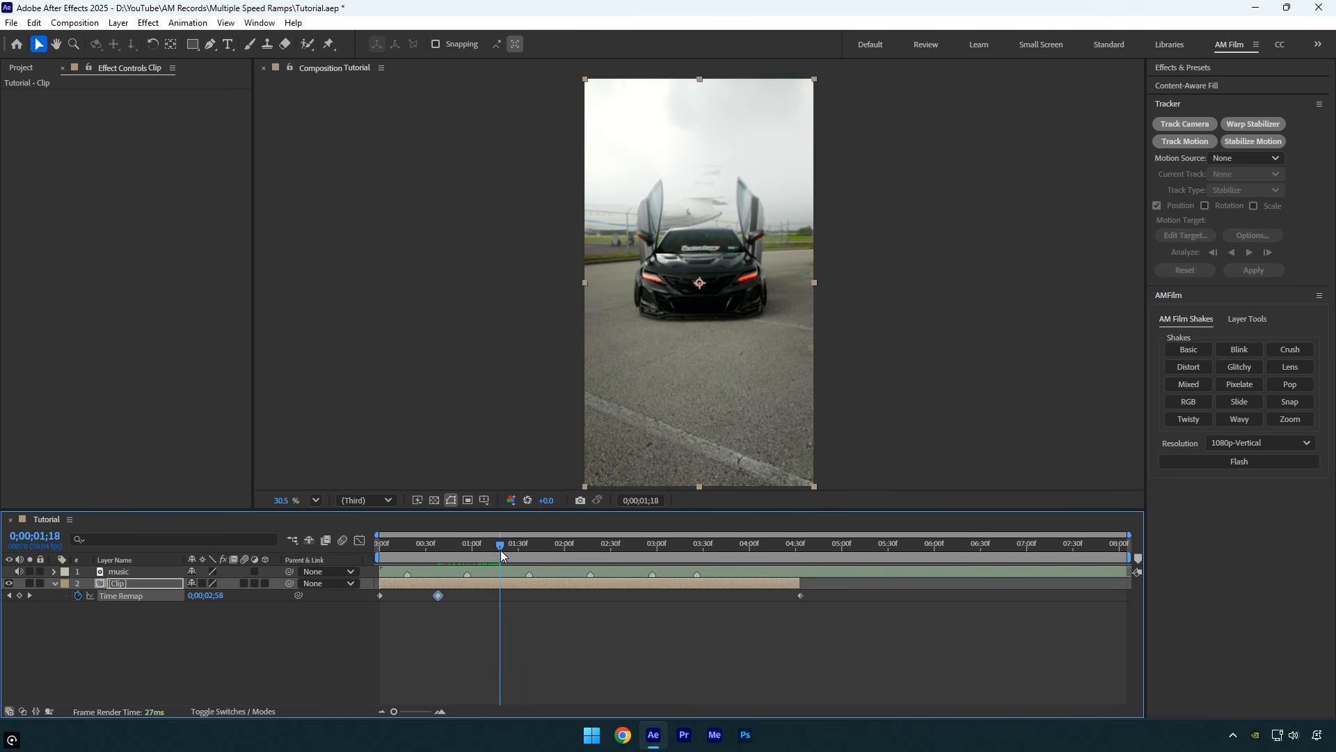
pyautogui.moveTo(209, 596); pyautogui.dragTo(98, 604)
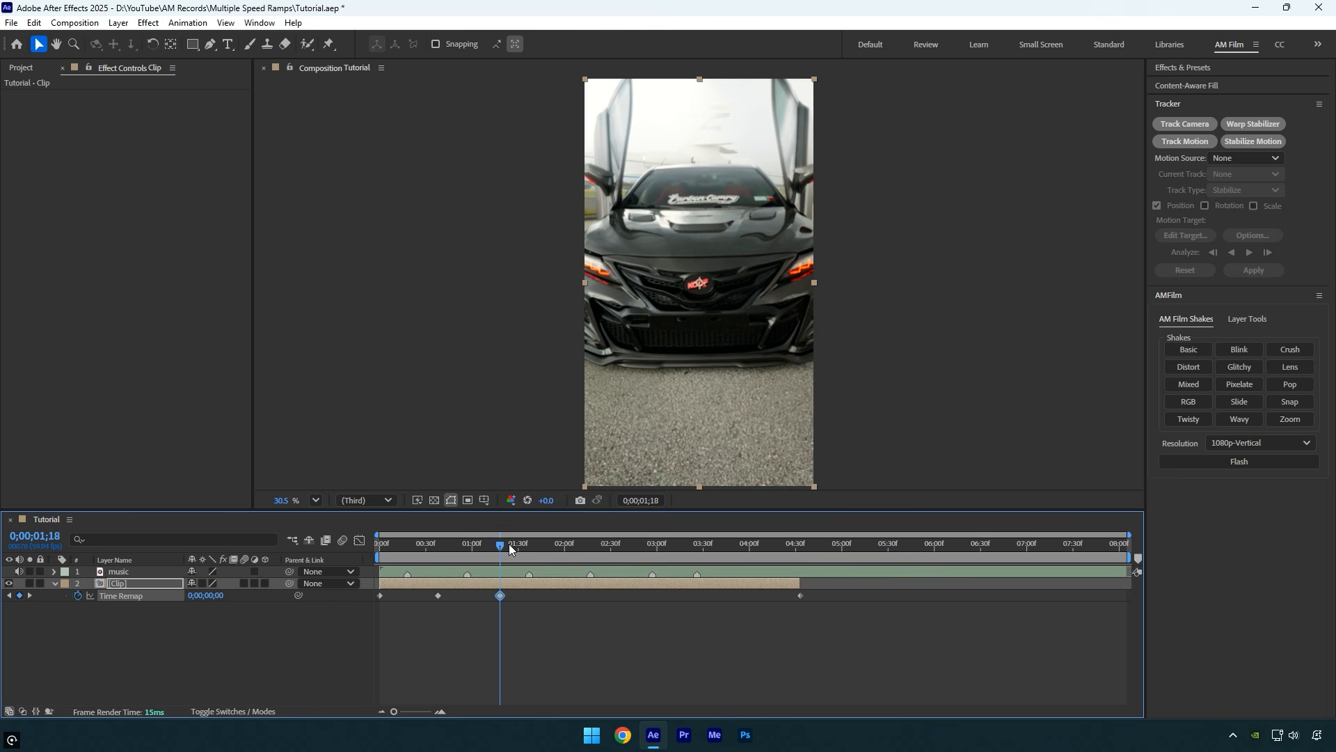
pyautogui.moveTo(507, 546); pyautogui.dragTo(563, 554)
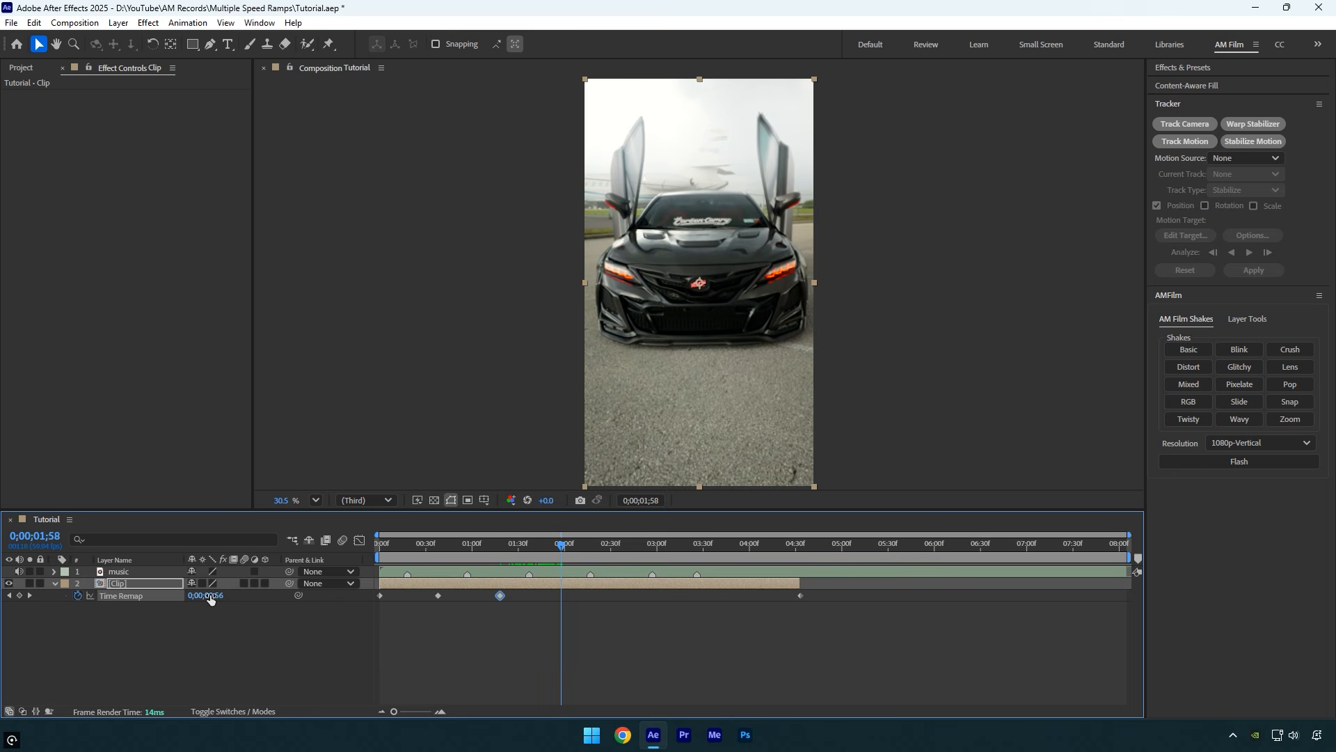
pyautogui.moveTo(209, 595); pyautogui.dragTo(267, 602)
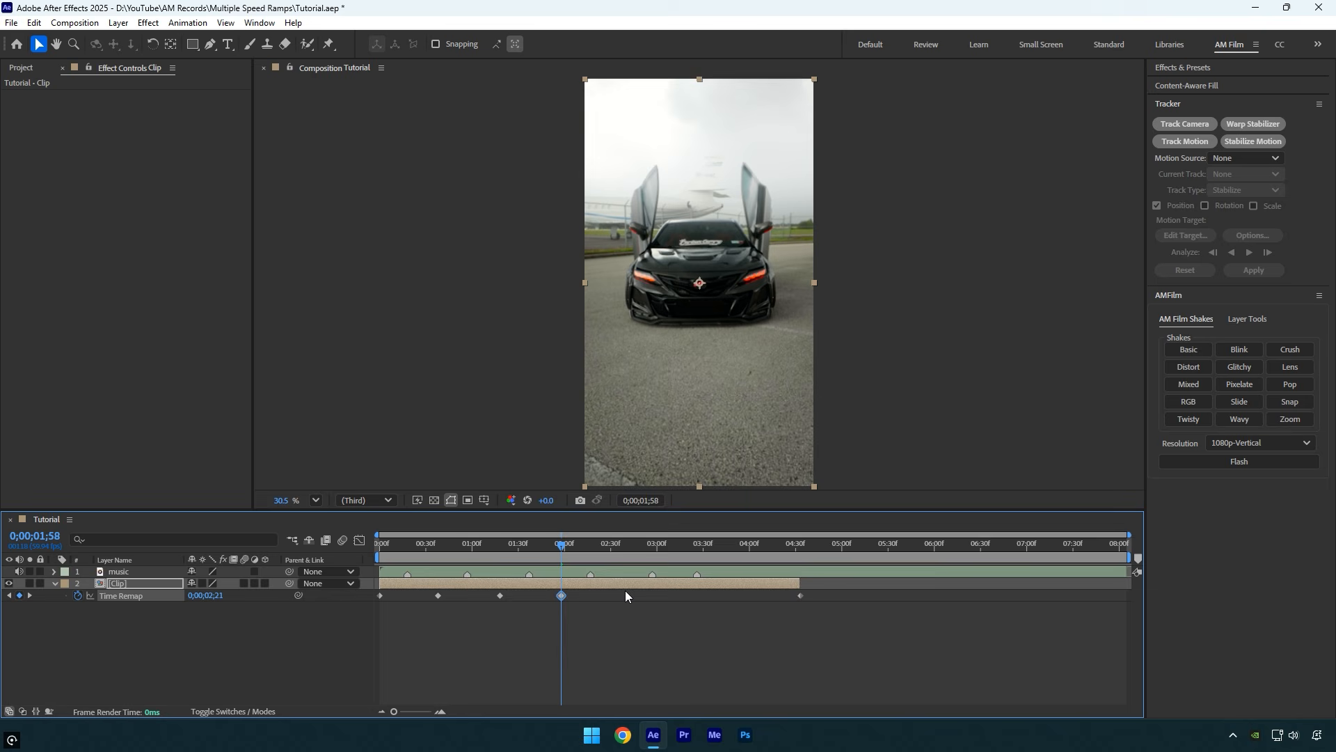
# Set Time Remap to 0;00;00;06 at the 0;00;02;17 music marker and cut off the clip beyond that point
pyautogui.press('space')
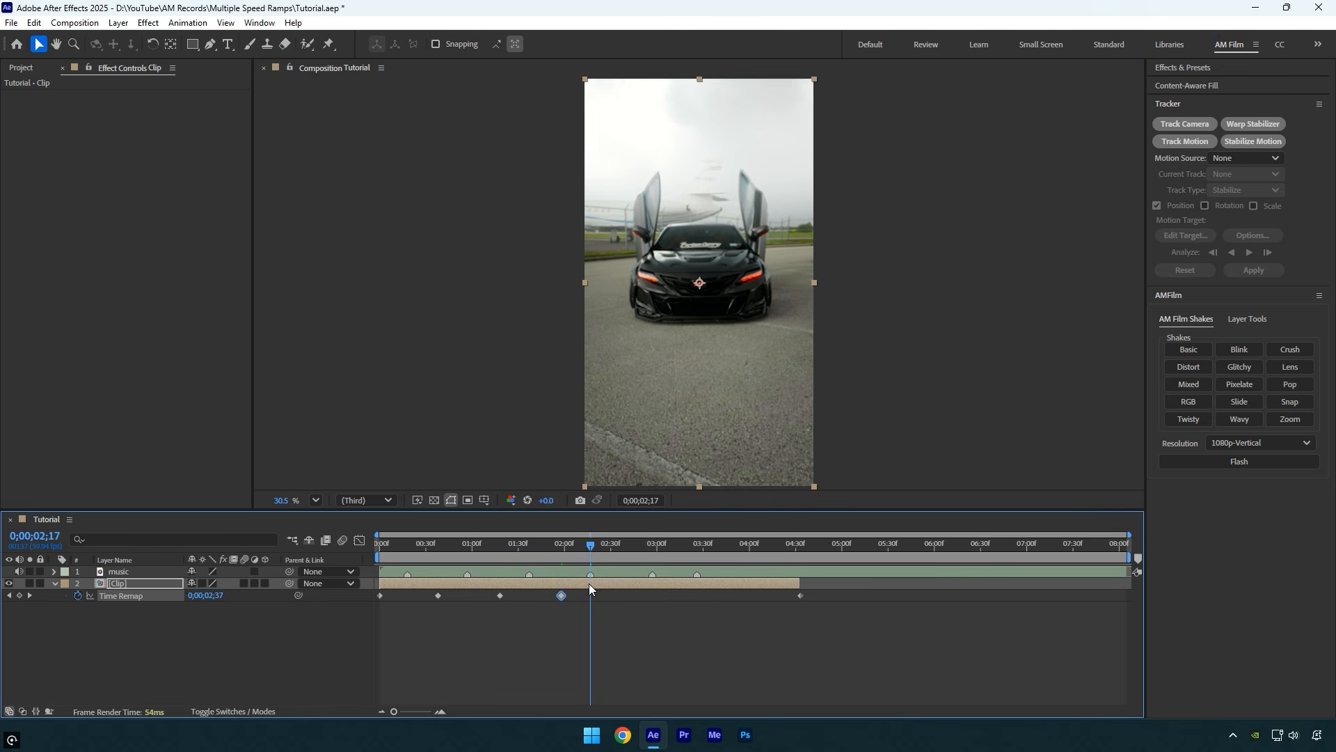
pyautogui.moveTo(207, 596); pyautogui.dragTo(60, 608)
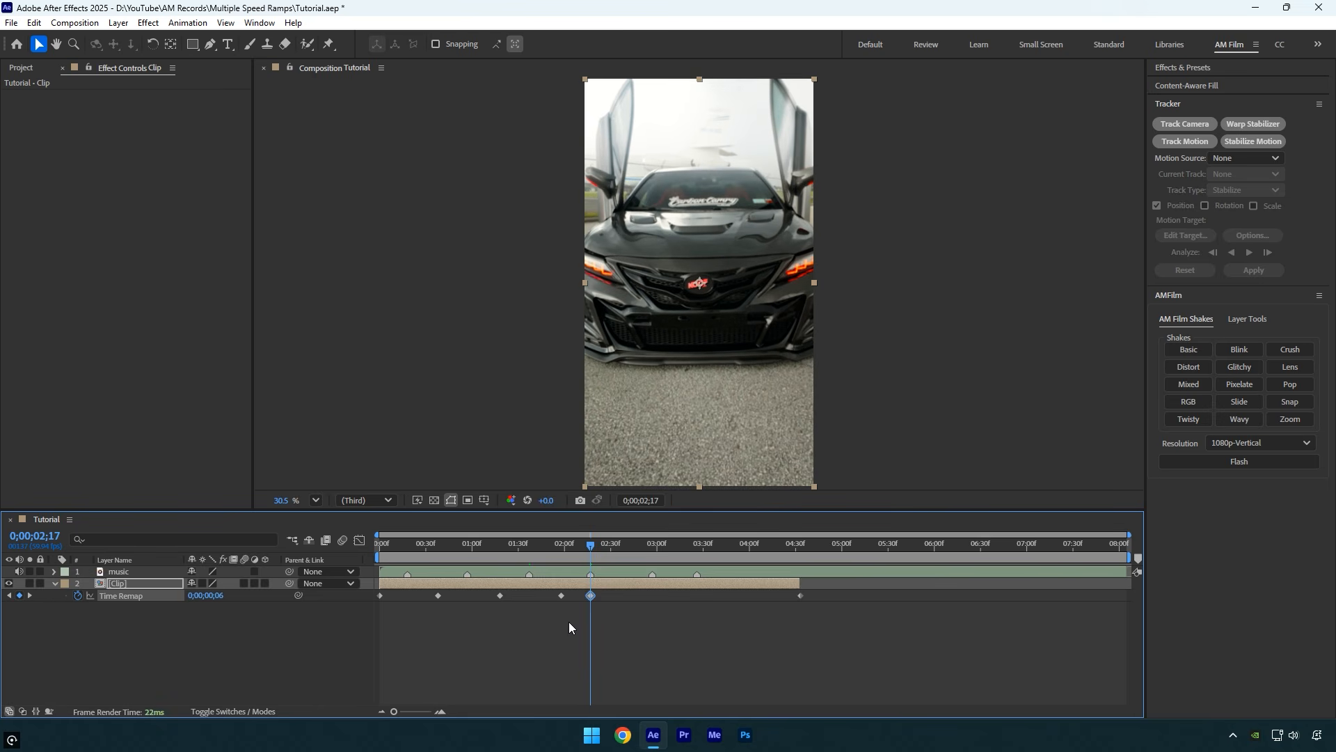
pyautogui.hotkey('ctrl', 'shift', 'd')
pyautogui.press('Delete')
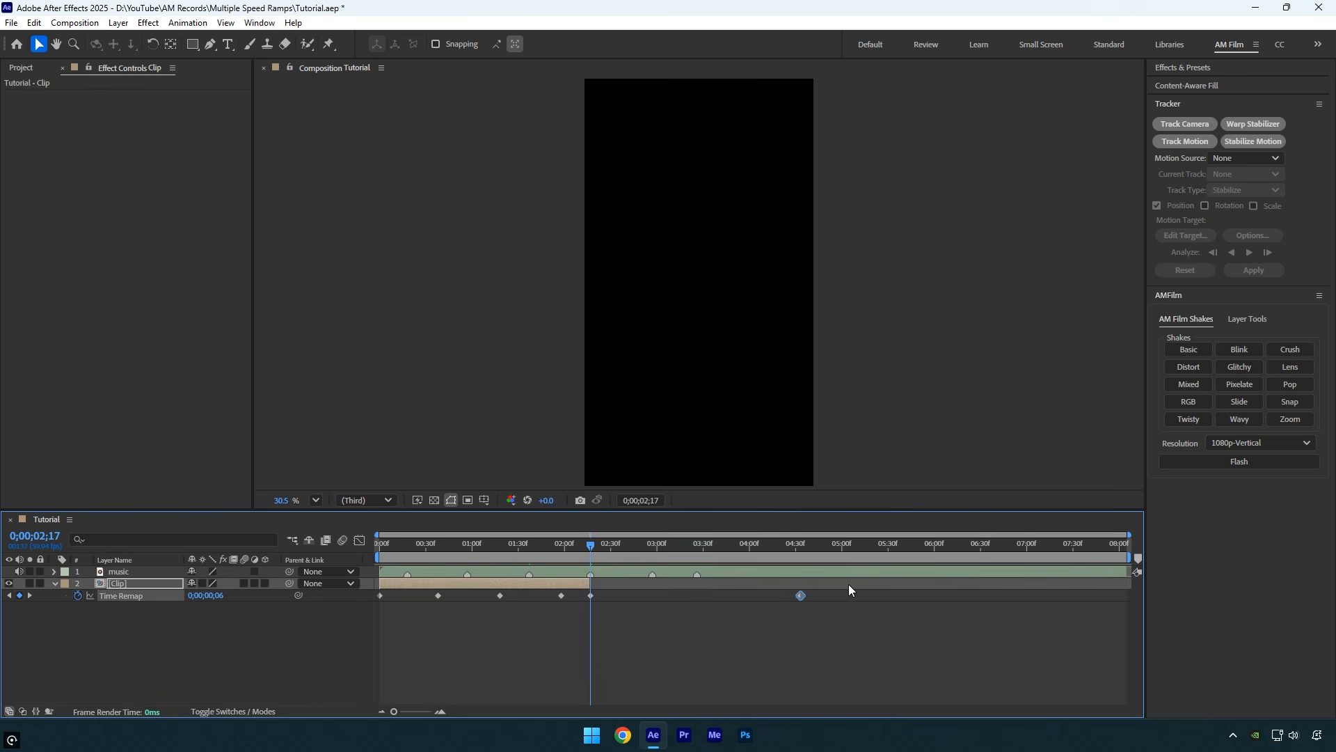
# Apply Easy Ease to all Time Remap keyframes of the clip and display their value graph
pyautogui.moveTo(715, 665); pyautogui.dragTo(359, 581)
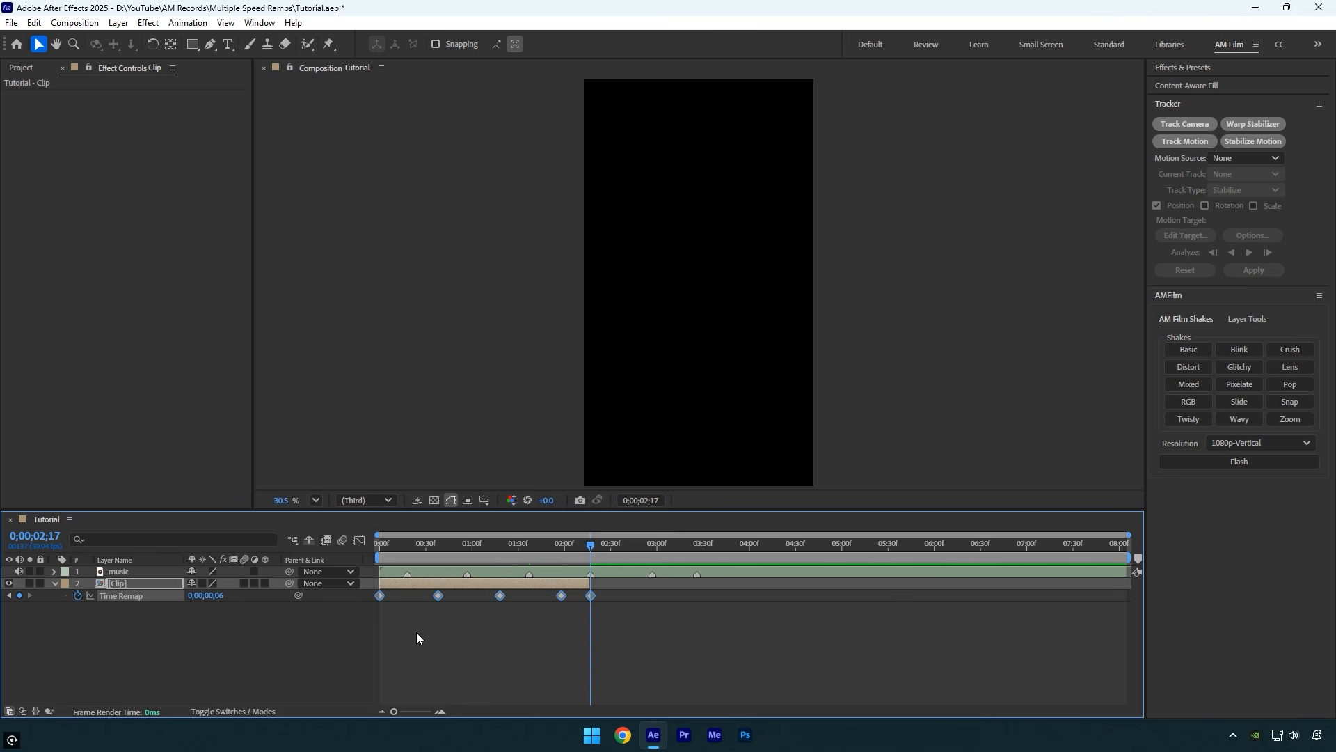
pyautogui.press('F9')
pyautogui.click(359, 540)
pyautogui.rightClick(614, 616)
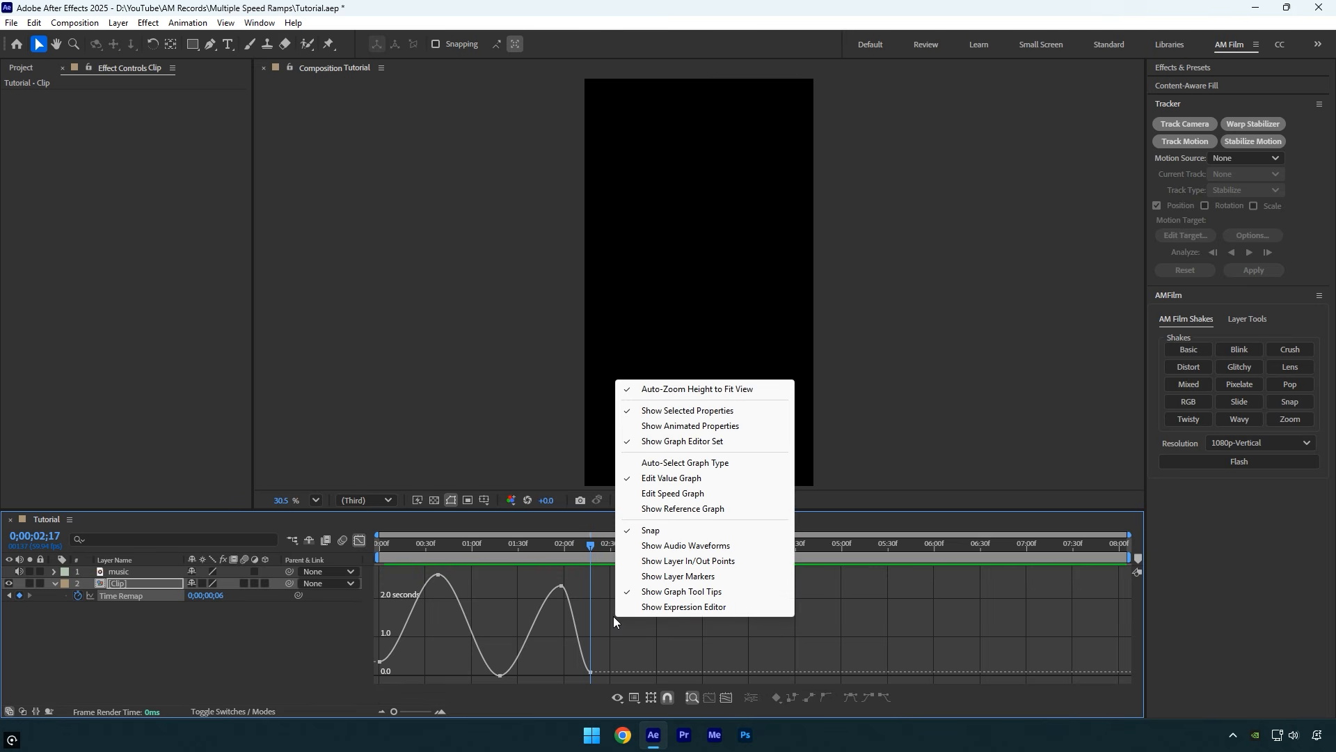
pyautogui.click(647, 479)
# Steepen the start of the Time Remap curve and lengthen both handles of its first peak
pyautogui.click(441, 712)
pyautogui.moveTo(566, 708); pyautogui.dragTo(432, 696)
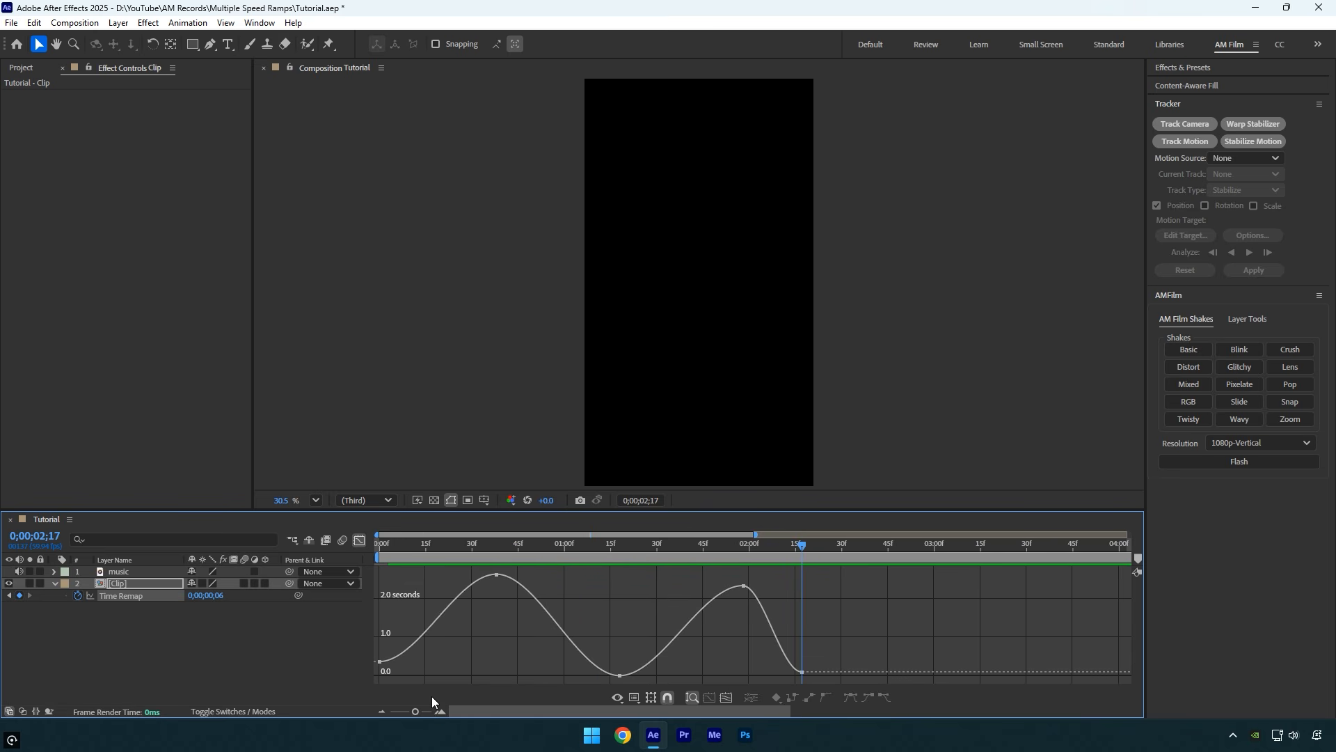
pyautogui.moveTo(394, 652)
pyautogui.mouseDown()
pyautogui.moveTo(373, 681)
pyautogui.moveTo(384, 643)
pyautogui.mouseUp()
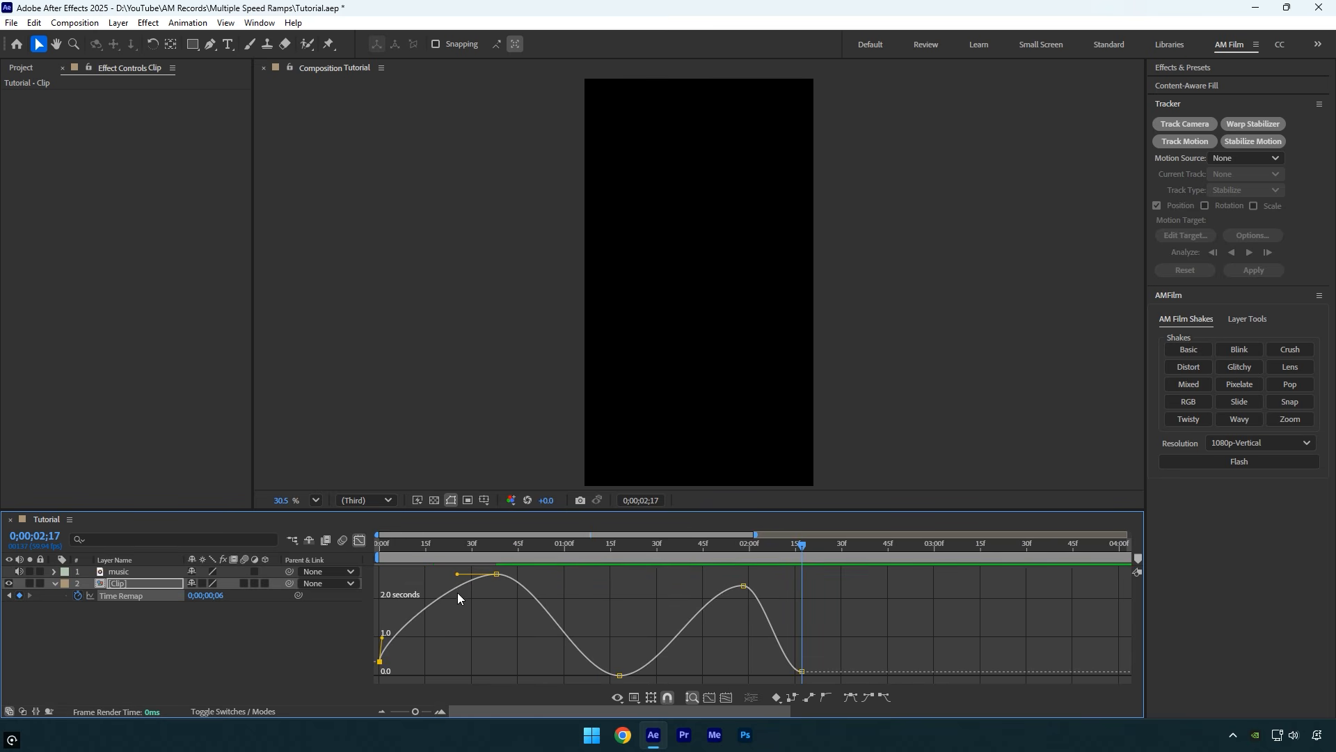
pyautogui.moveTo(459, 575); pyautogui.dragTo(412, 575)
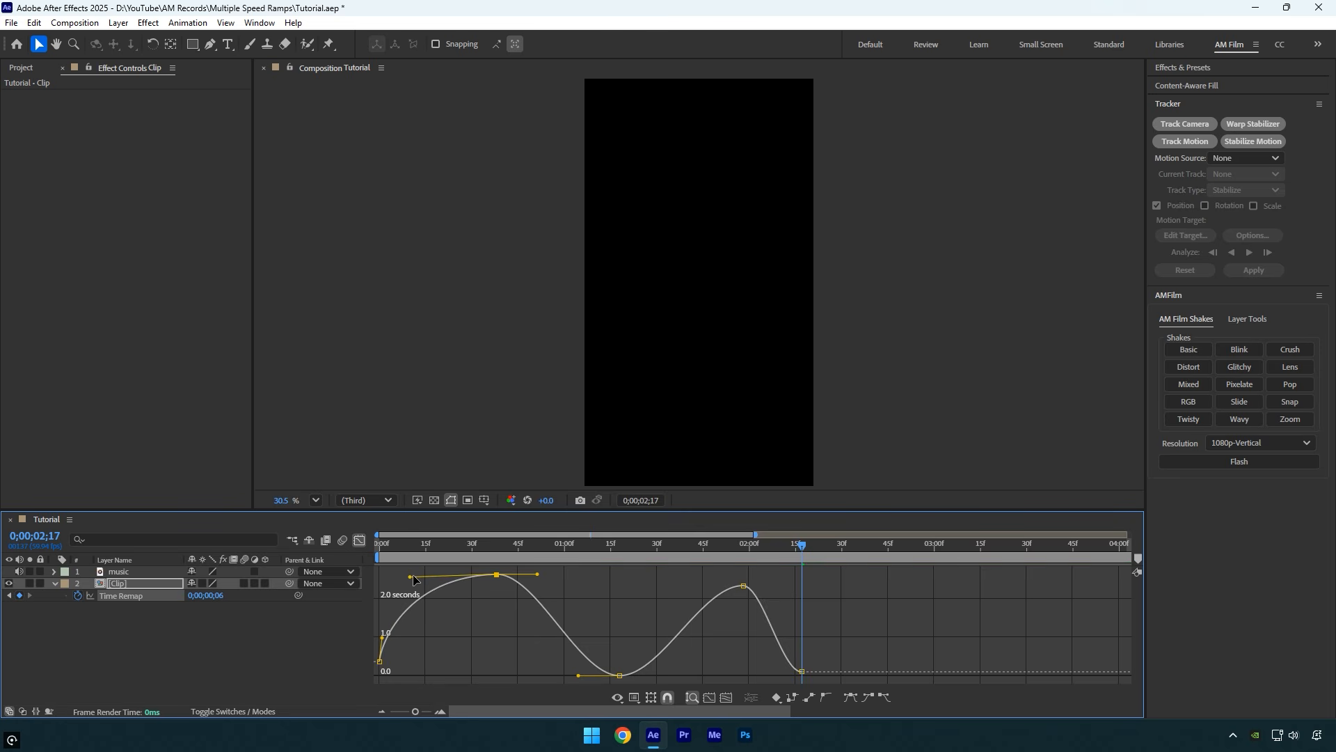
pyautogui.moveTo(536, 575); pyautogui.dragTo(555, 572)
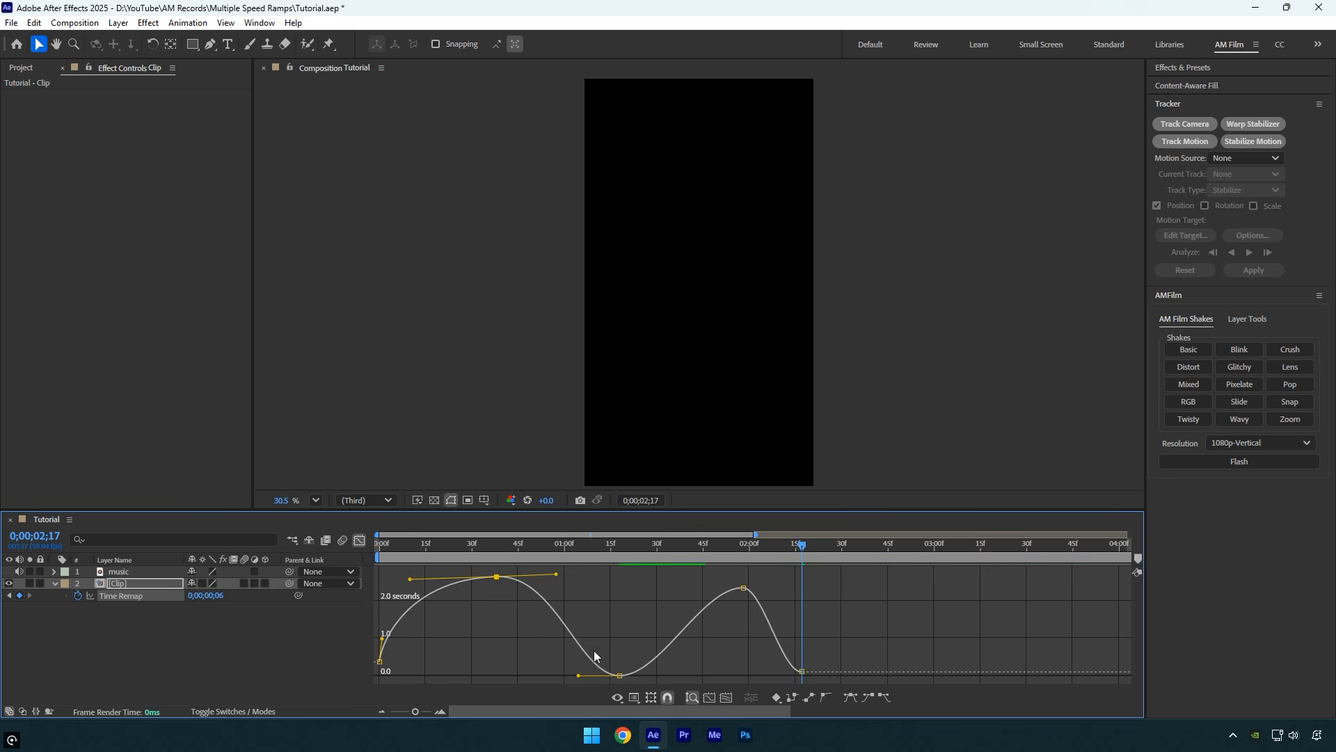
# Lengthen the handles of the Time Remap curve's valley and second peak, and steepen its final drop
pyautogui.moveTo(578, 676); pyautogui.dragTo(563, 670)
pyautogui.moveTo(661, 675); pyautogui.dragTo(685, 679)
pyautogui.moveTo(703, 588); pyautogui.dragTo(679, 589)
pyautogui.moveTo(764, 586); pyautogui.dragTo(791, 587)
pyautogui.moveTo(783, 668); pyautogui.dragTo(799, 657)
pyautogui.moveTo(788, 586); pyautogui.dragTo(783, 585)
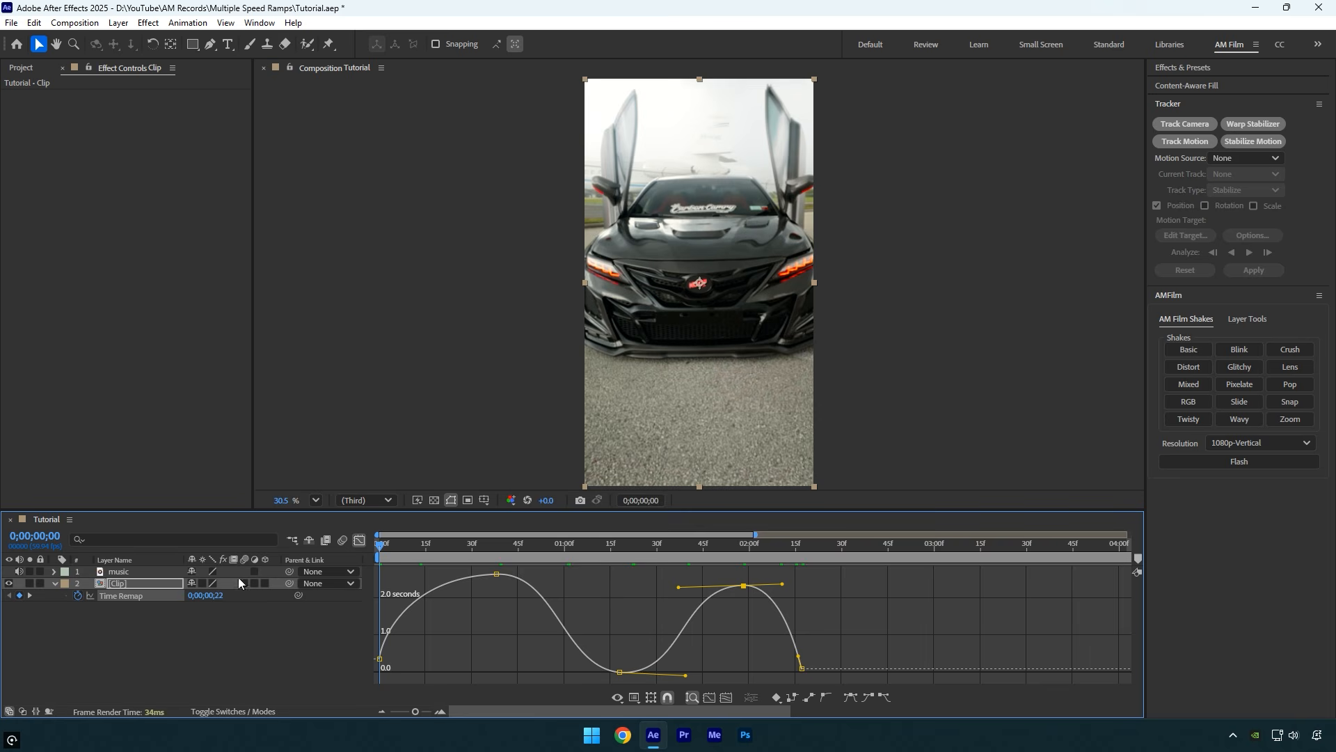
# Preview the clip's speed ramps from the composition start, check the first ramp, and close the value graph
pyautogui.press('Home')
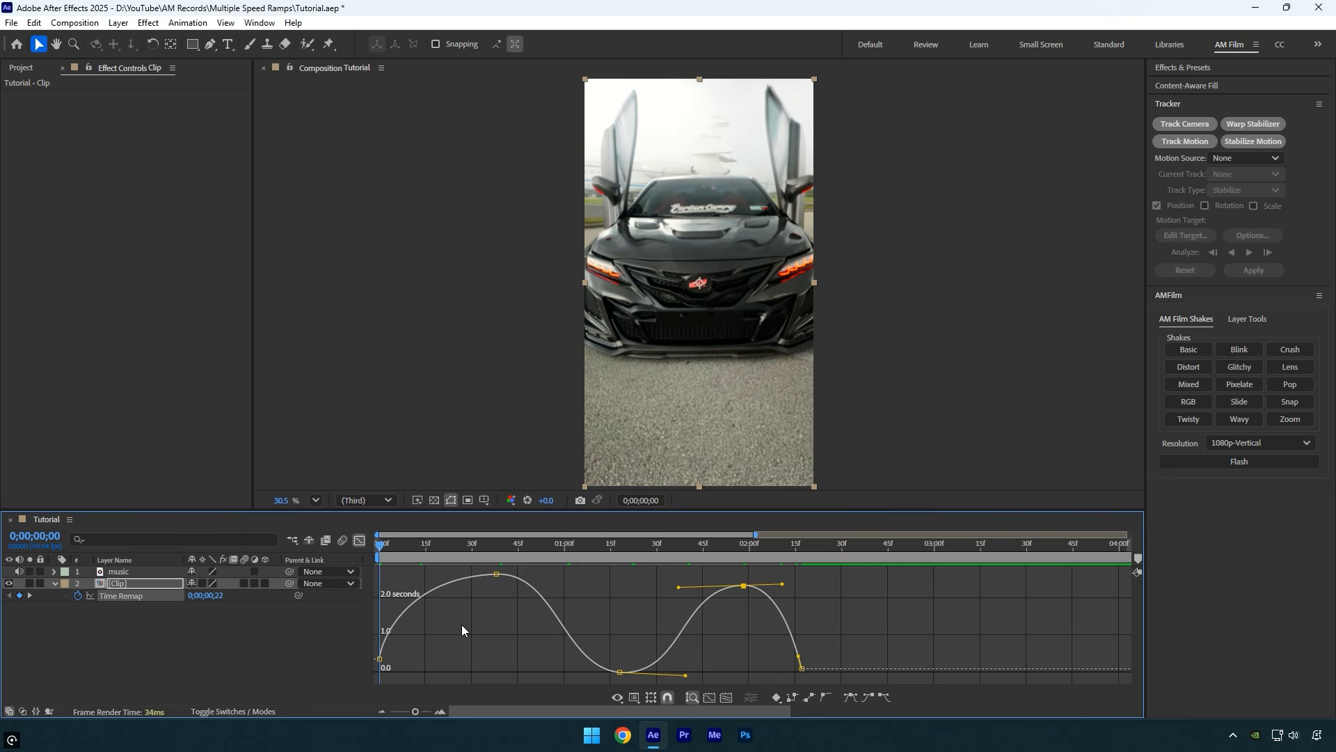
pyautogui.press('space')
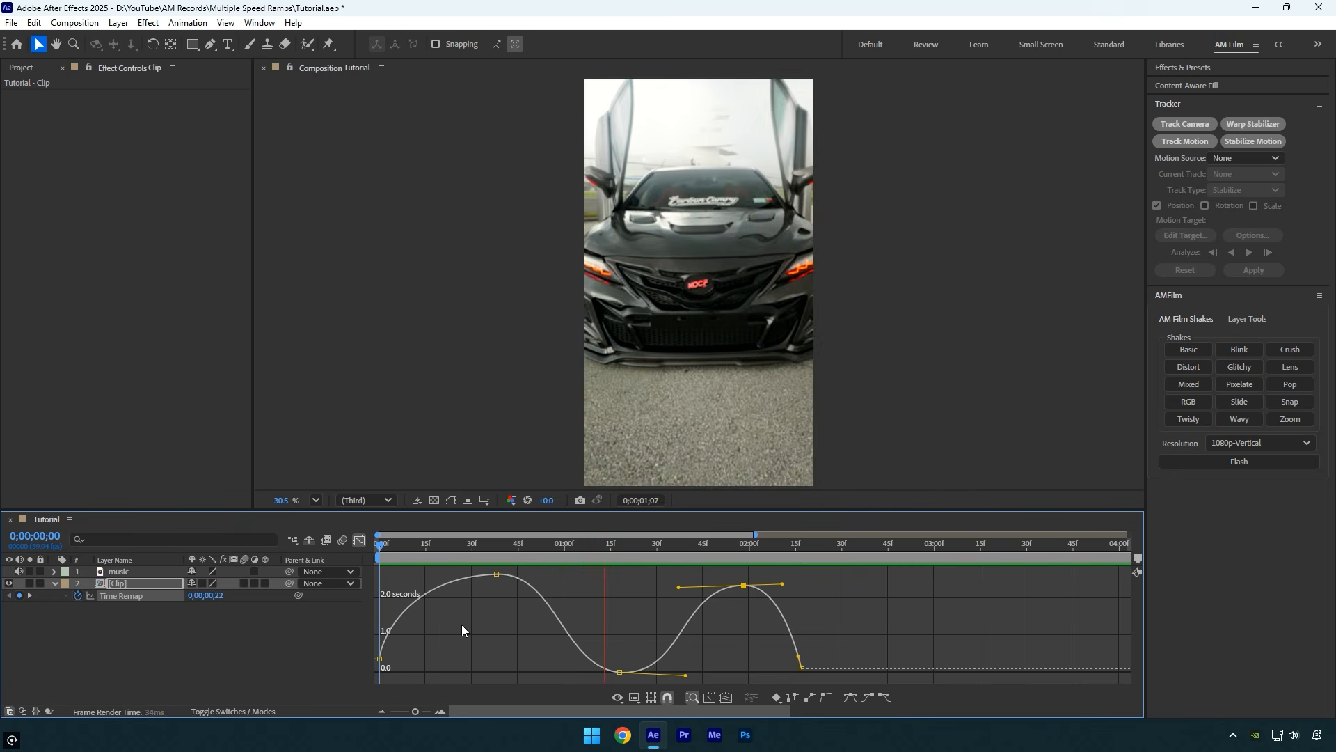
pyautogui.press('space')
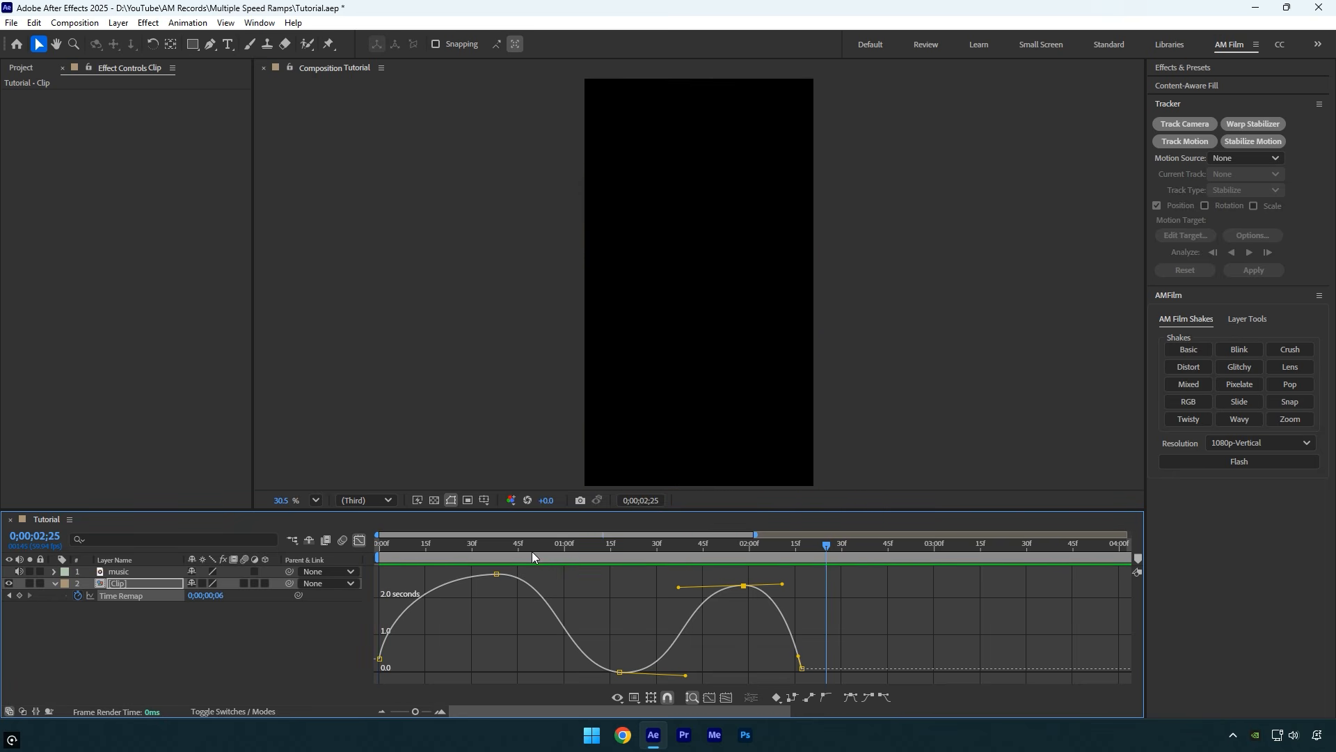
pyautogui.moveTo(532, 551); pyautogui.dragTo(442, 553)
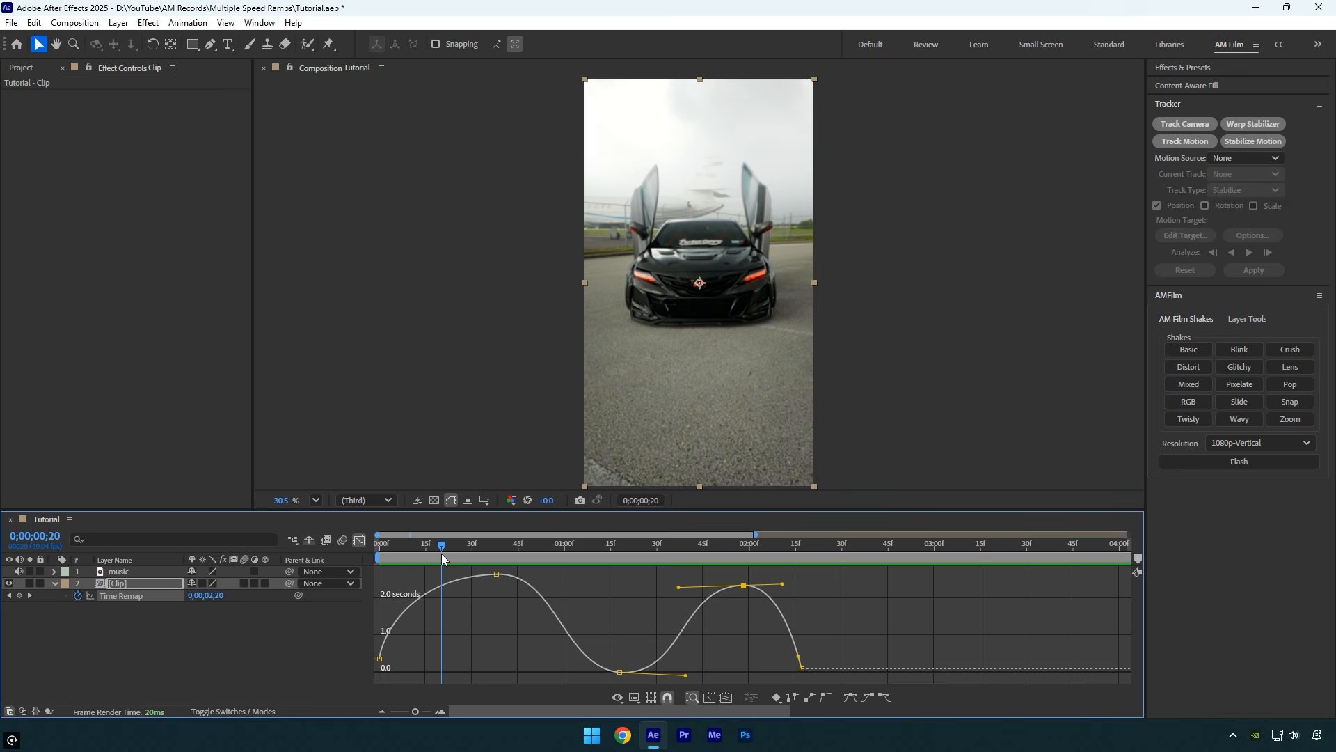
pyautogui.click(360, 541)
pyautogui.press('space')
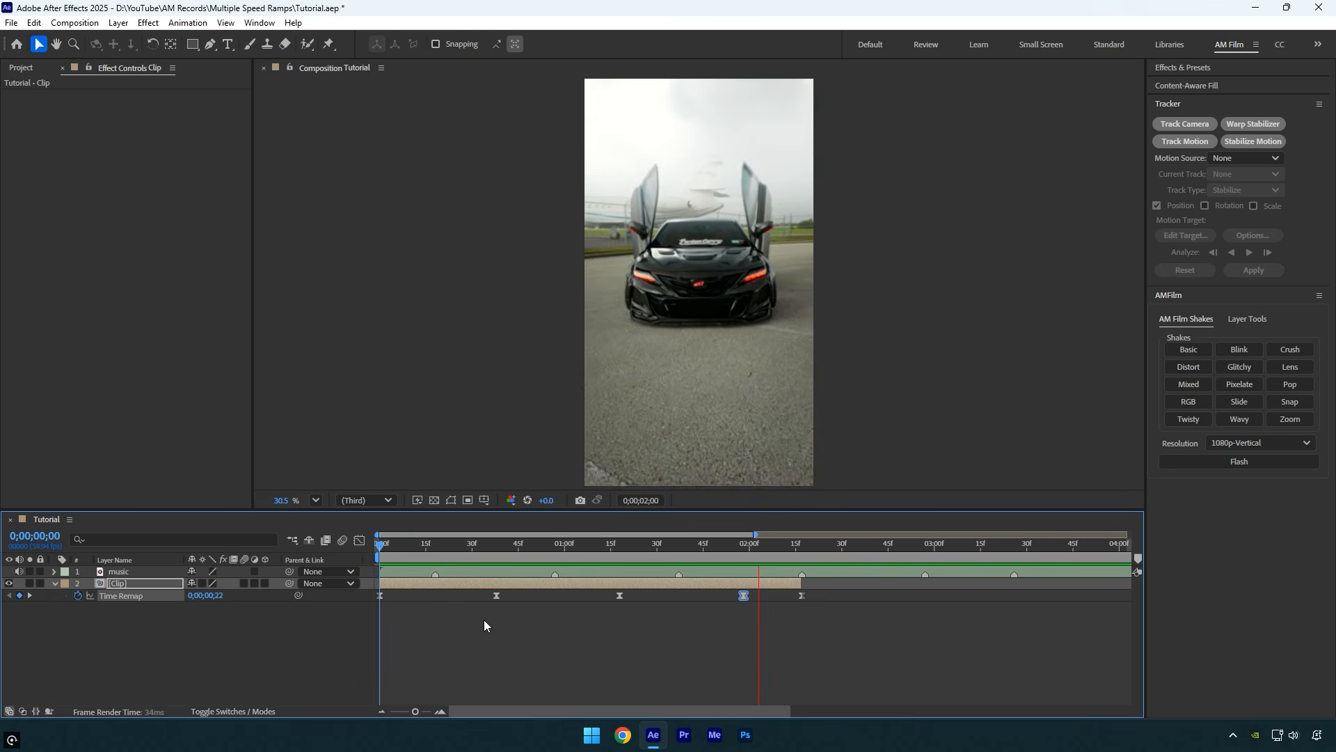
# Add a Slide shake layer above the clip, starting at the first music marker at 0;00;00;18
pyautogui.click(435, 547)
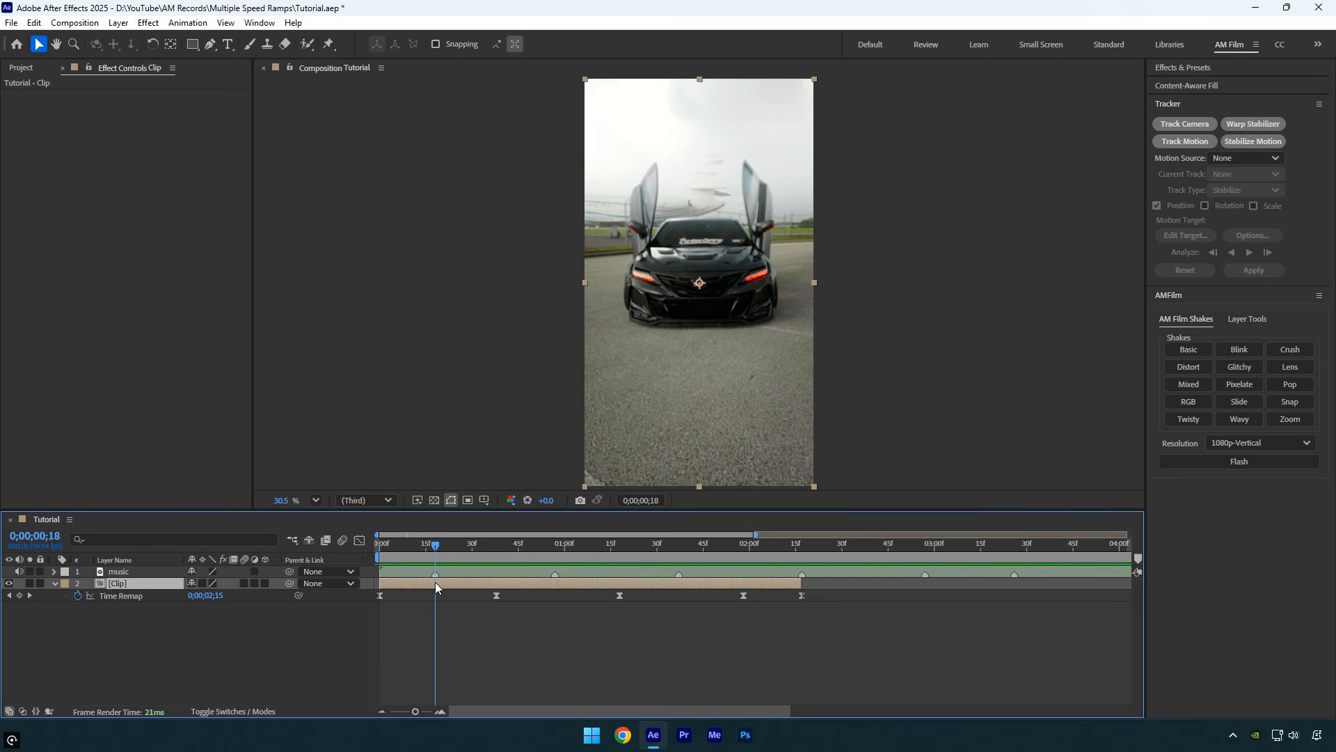
pyautogui.click(1240, 402)
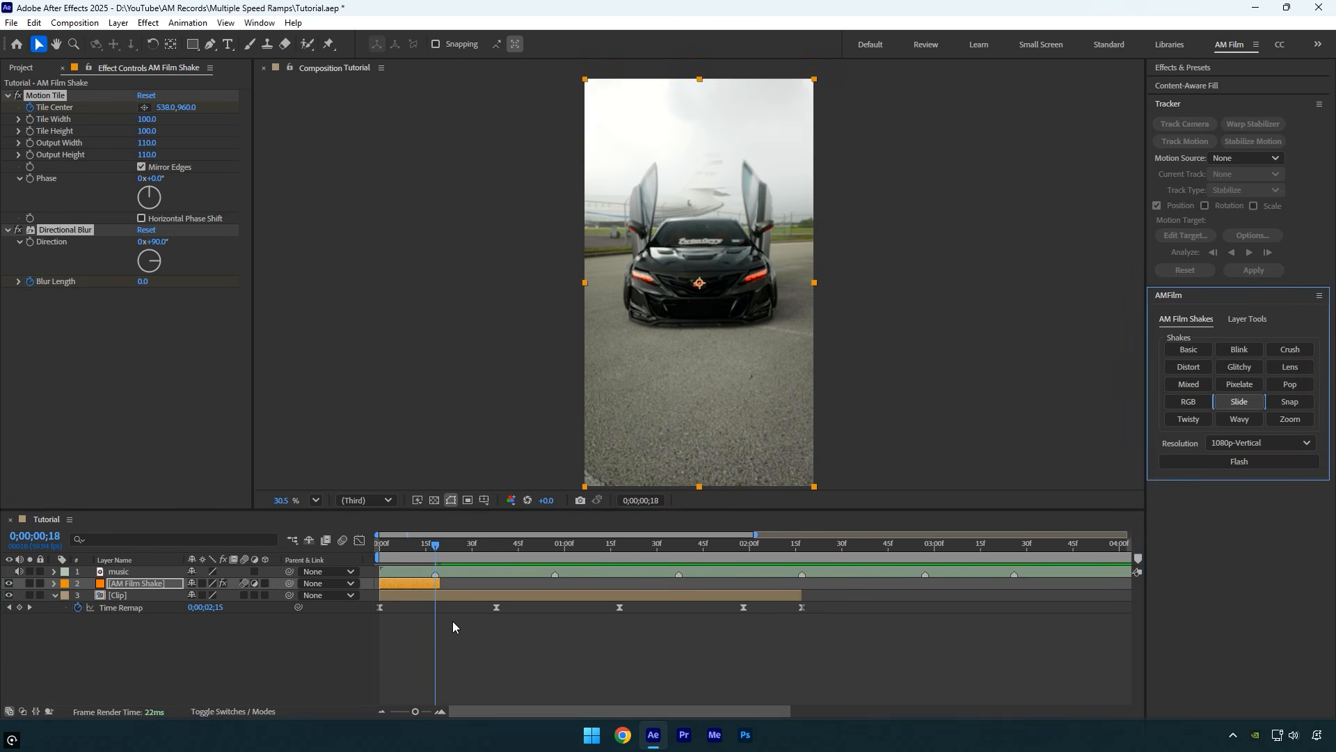
pyautogui.press('[')
# Preview the Slide shake with the speed ramps from the start, and return to 0;00;00;18
pyautogui.moveTo(416, 545); pyautogui.dragTo(377, 546)
pyautogui.click(419, 631)
pyautogui.press('space')
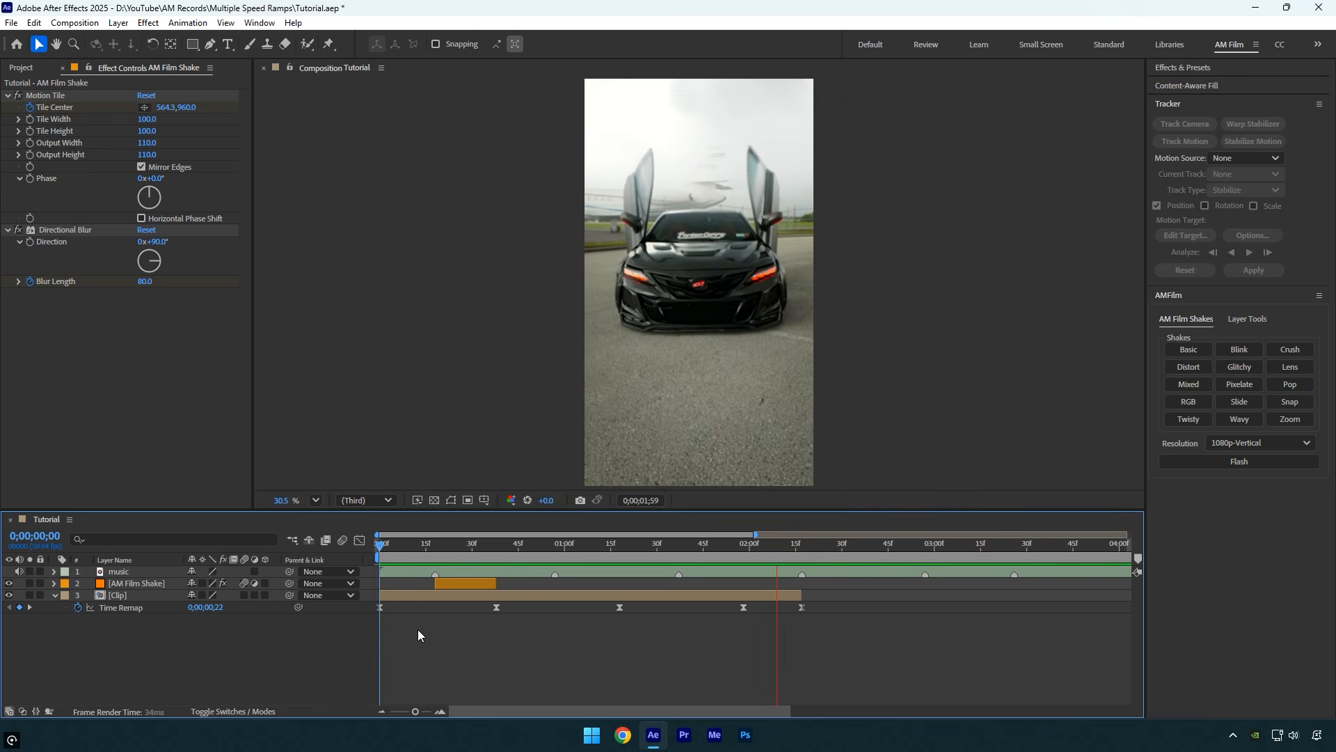
pyautogui.moveTo(616, 549); pyautogui.dragTo(435, 556)
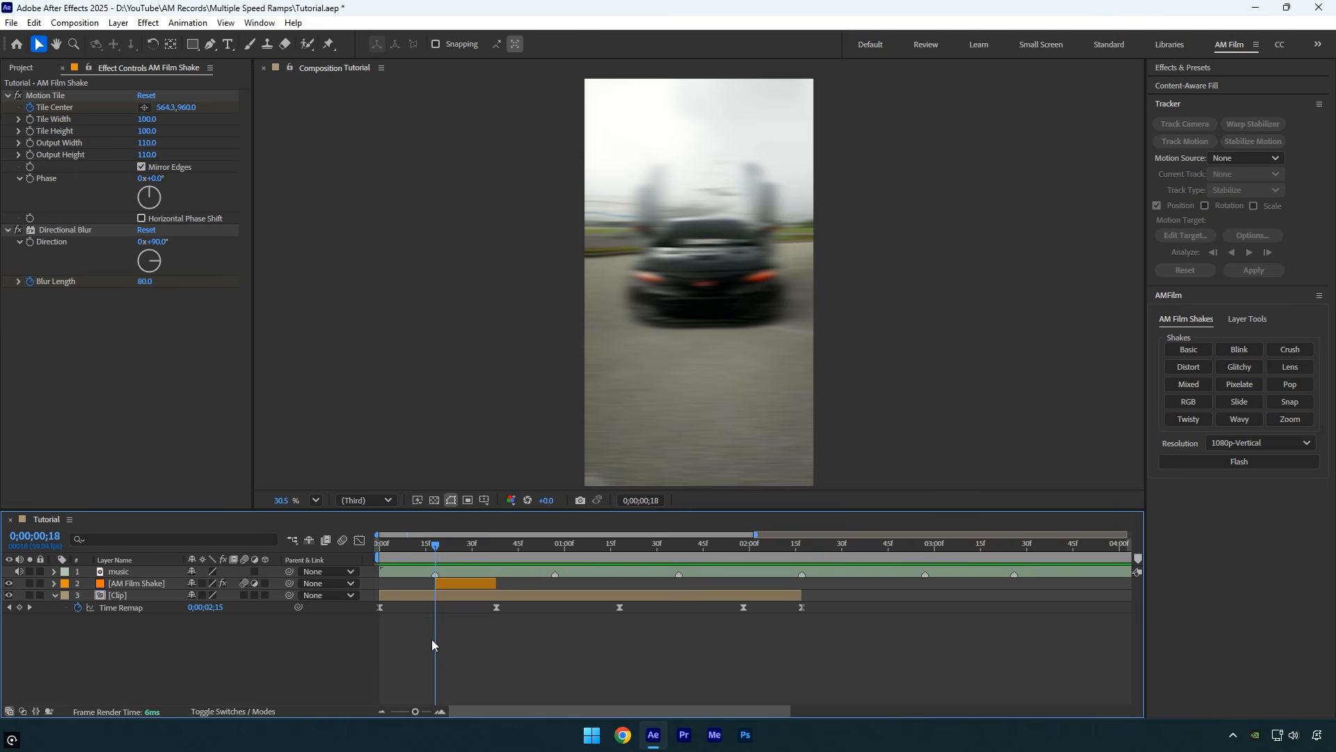
# Refine the clip's Time Remap value graph by tilting and lengthening the handles around both peaks and the valley, and preview it
pyautogui.click(380, 606)
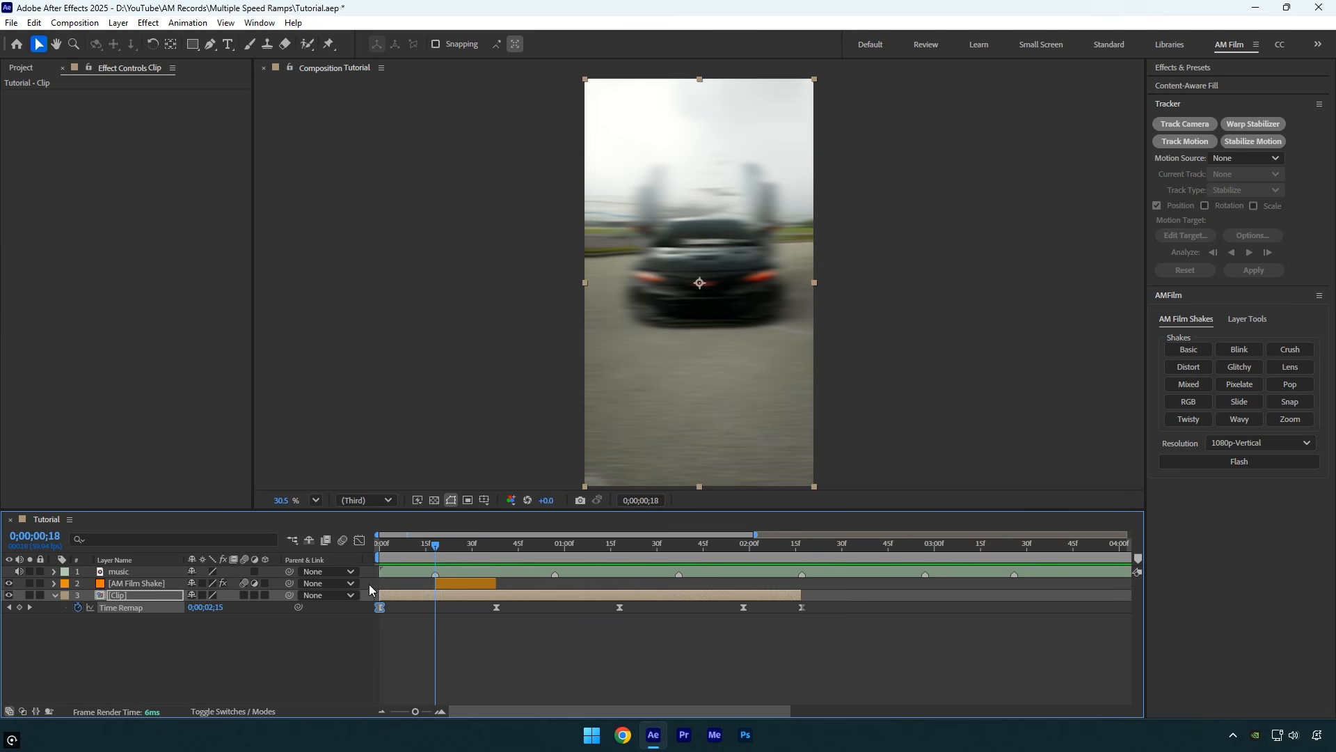
pyautogui.click(359, 541)
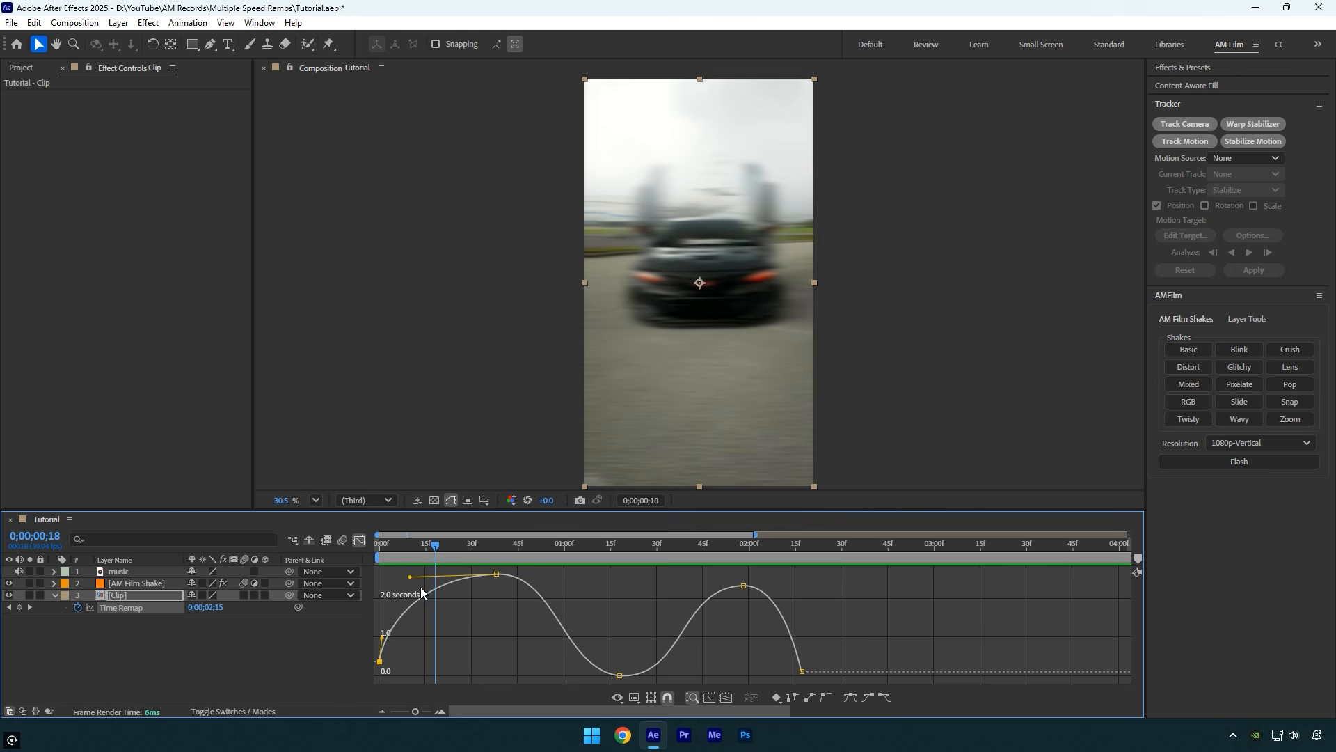
pyautogui.moveTo(411, 577); pyautogui.dragTo(406, 582)
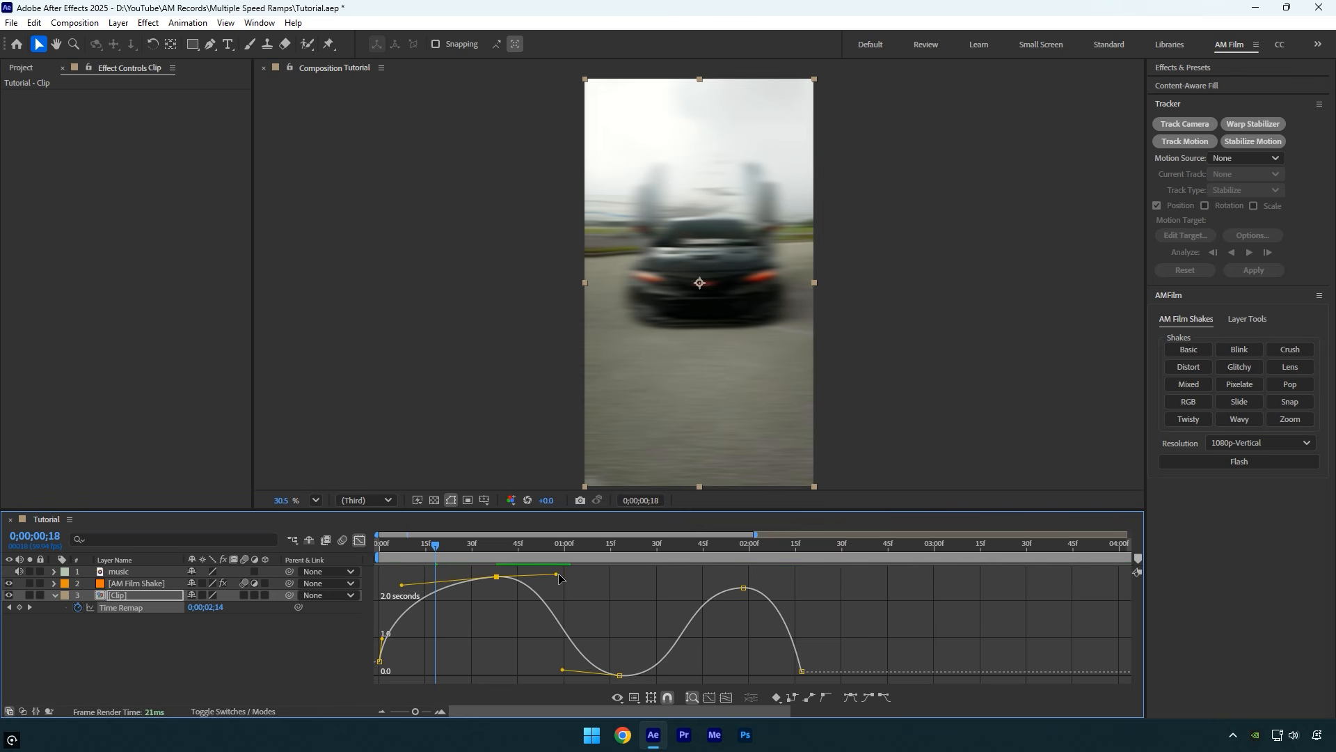
pyautogui.moveTo(558, 575); pyautogui.dragTo(573, 570)
pyautogui.moveTo(564, 668); pyautogui.dragTo(571, 671)
pyautogui.moveTo(691, 680); pyautogui.dragTo(708, 679)
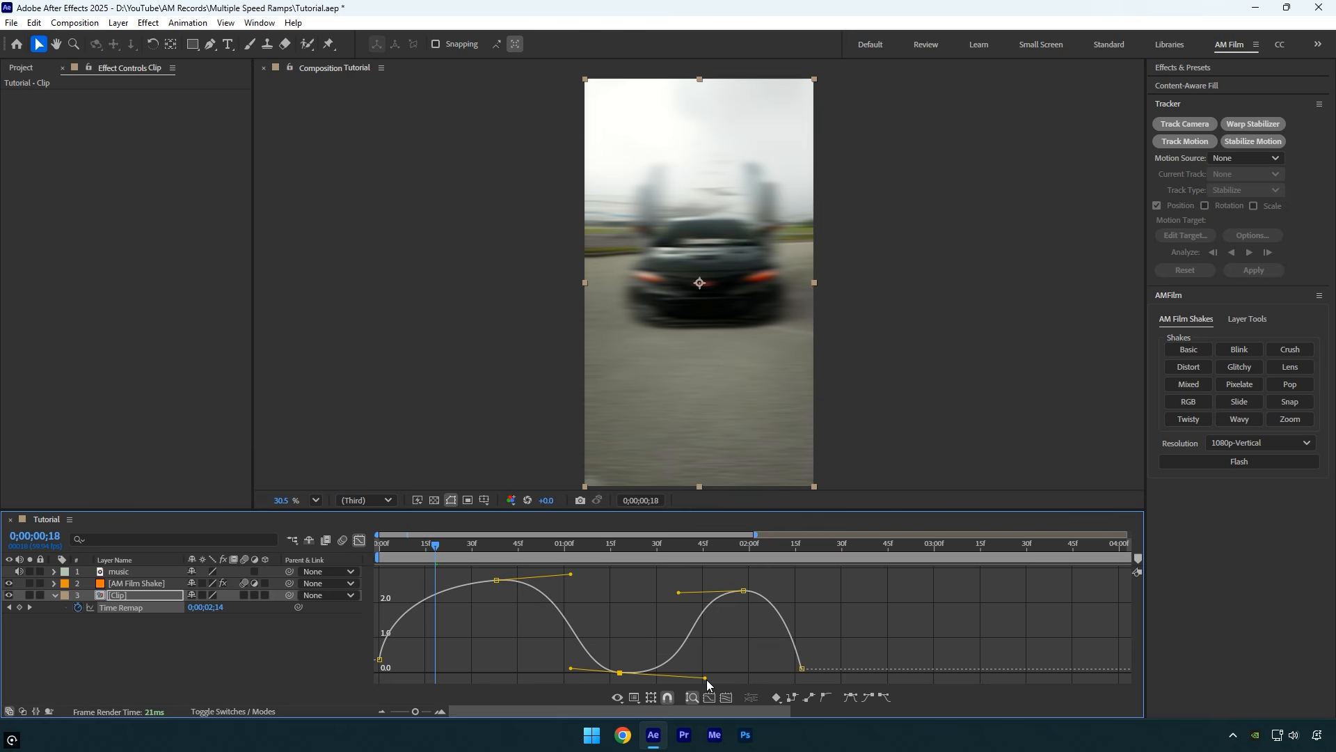
pyautogui.click(678, 592)
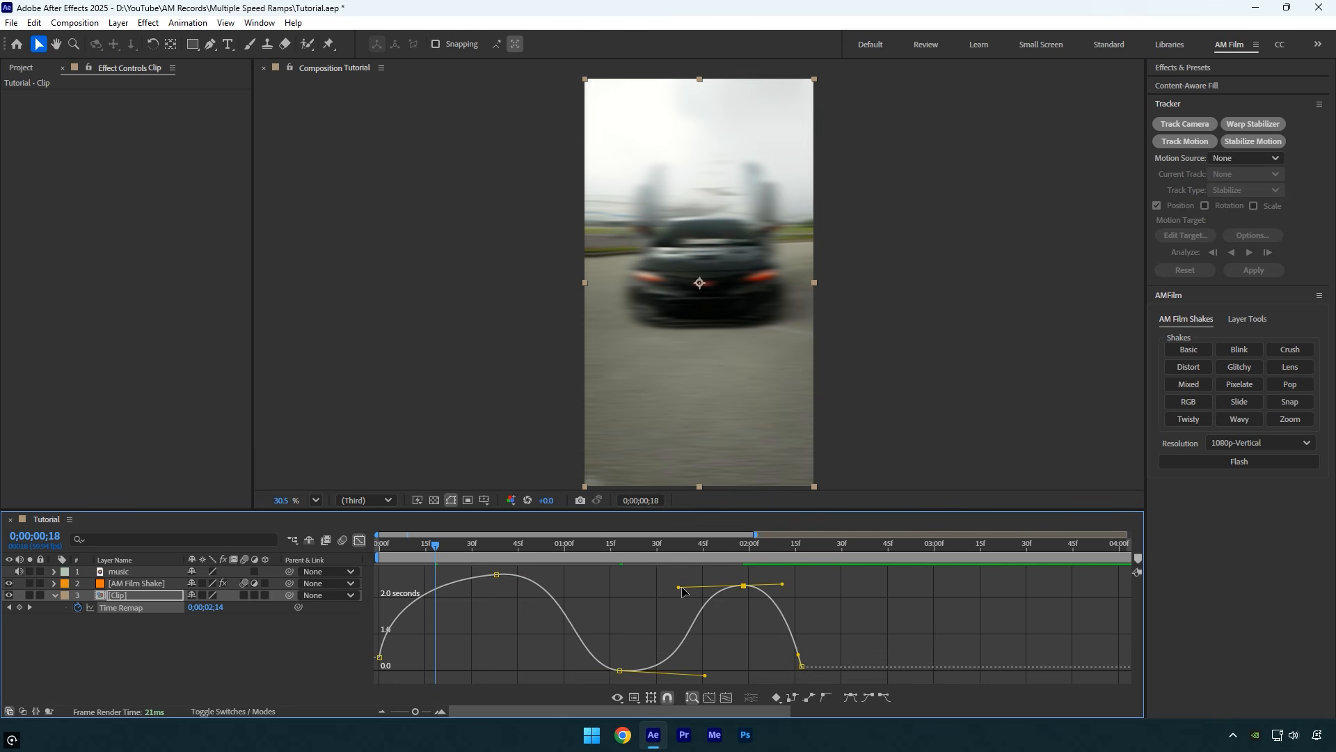
pyautogui.moveTo(682, 592); pyautogui.dragTo(674, 589)
pyautogui.moveTo(782, 584)
pyautogui.mouseDown()
pyautogui.moveTo(808, 582)
pyautogui.moveTo(797, 583)
pyautogui.mouseUp()
pyautogui.press('space')
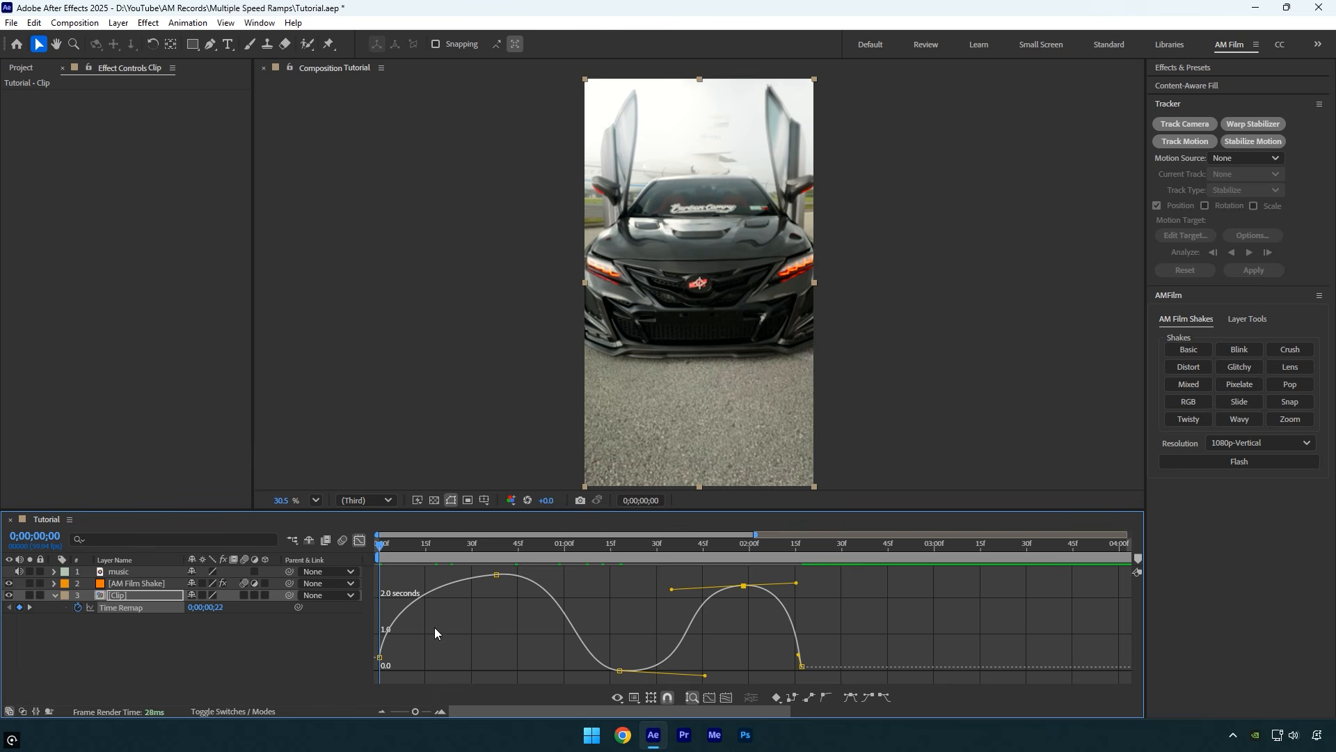